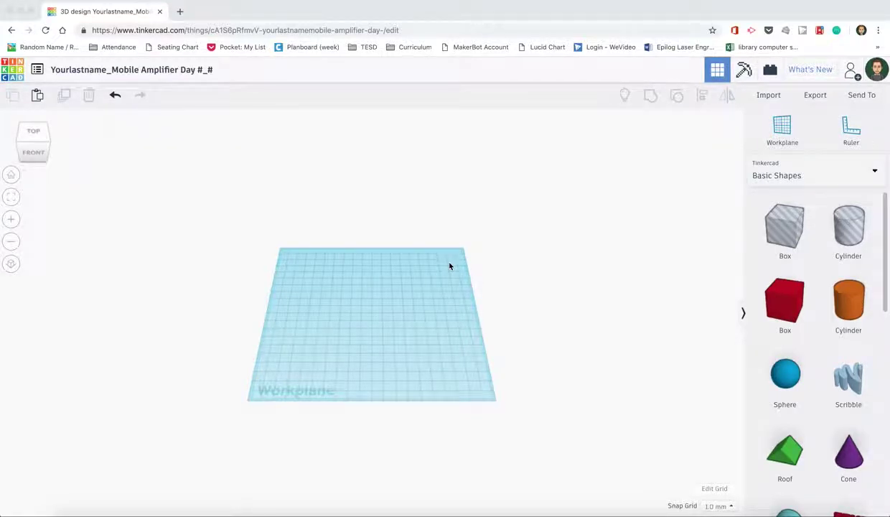
Change the workplane grid units from millimeters to inches and update the grid.
left_click(709, 489)
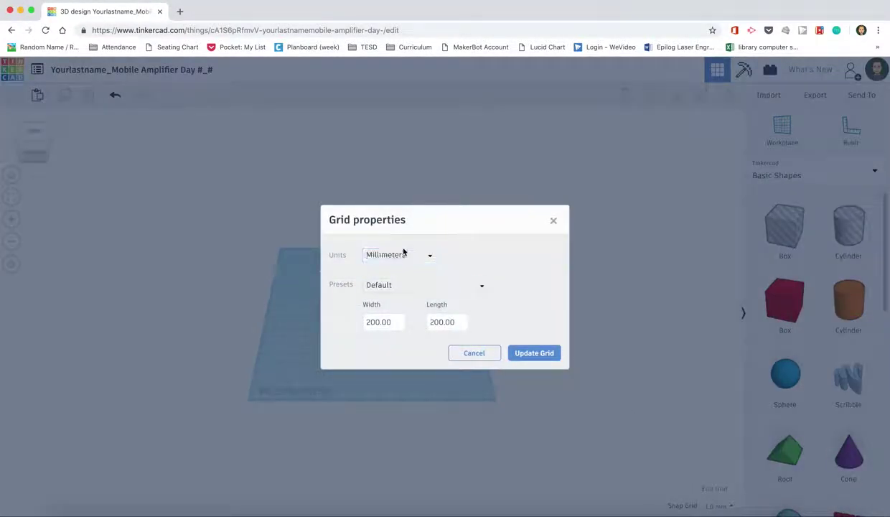
left_click(402, 255)
left_click(403, 288)
left_click(528, 352)
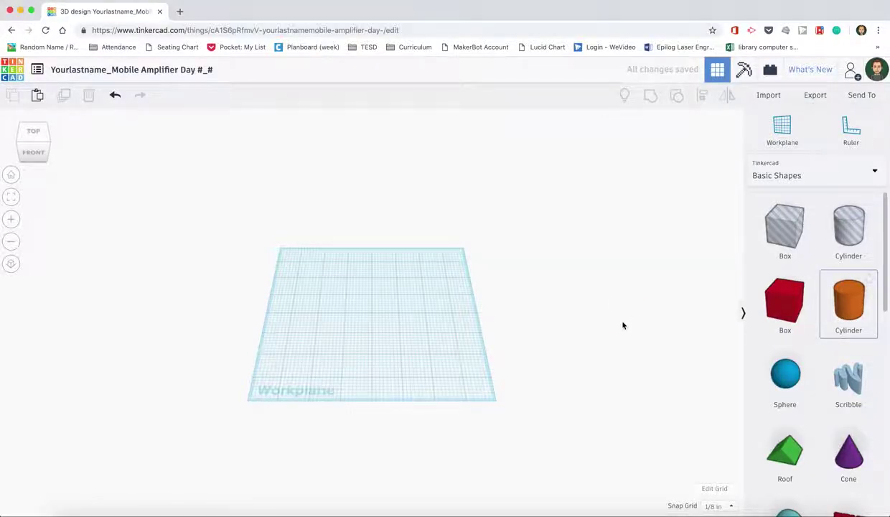
Place a solid cylinder and set its length and width to 2.75 in.
left_click(370, 323)
scroll(369, 323, "down", 2)
scroll(369, 323, "up", 3)
scroll(369, 323, "up", 4)
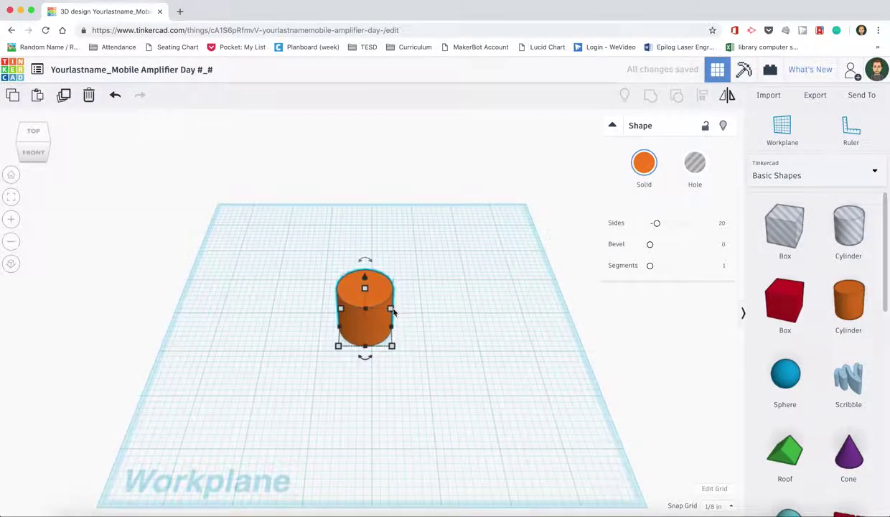
mouse_move(394, 311)
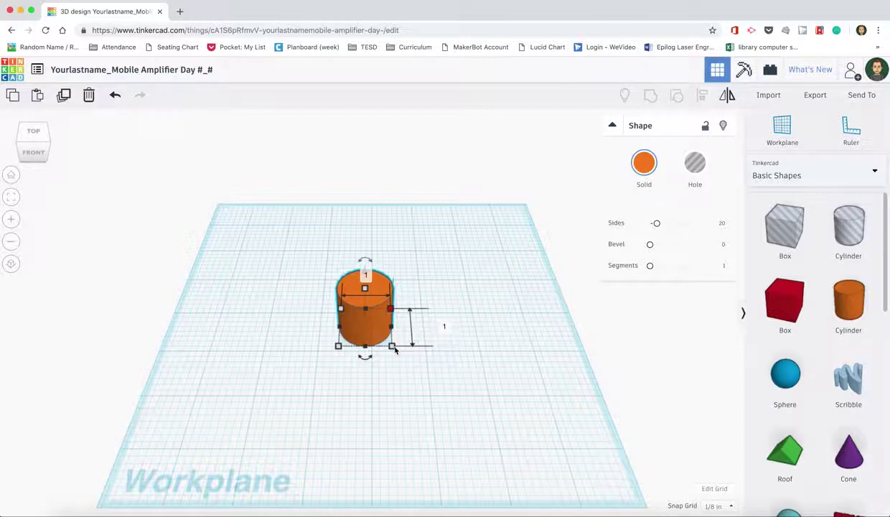
left_click(445, 326)
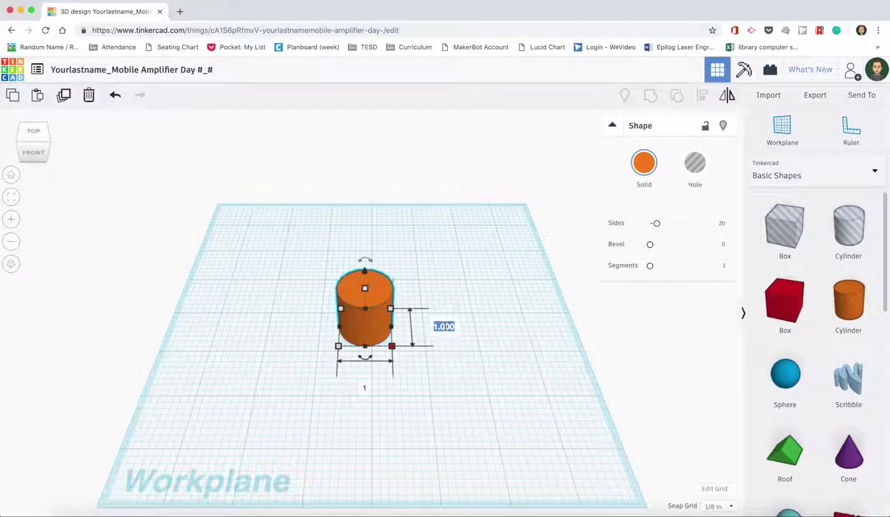
type("2.75")
key("Tab")
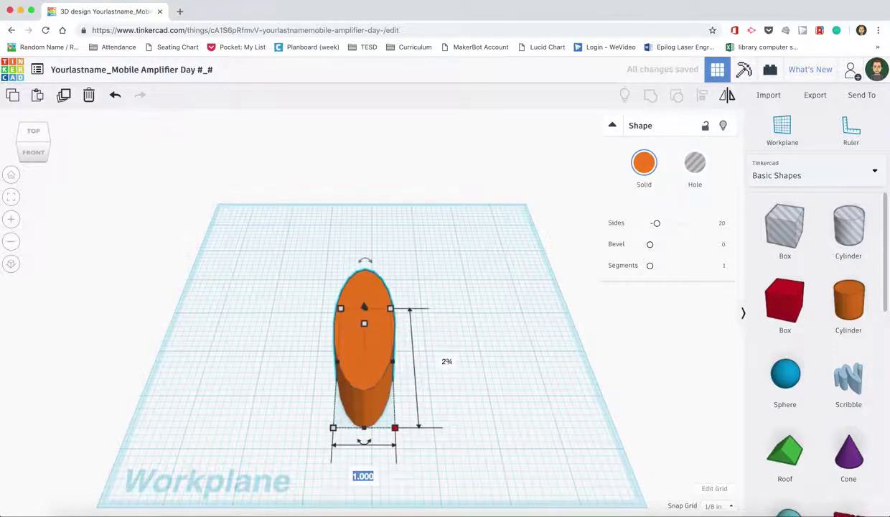
type("2.75")
key("Return")
Set the cylinder's height to 4.3 in and move it back and to the left.
mouse_move(417, 327)
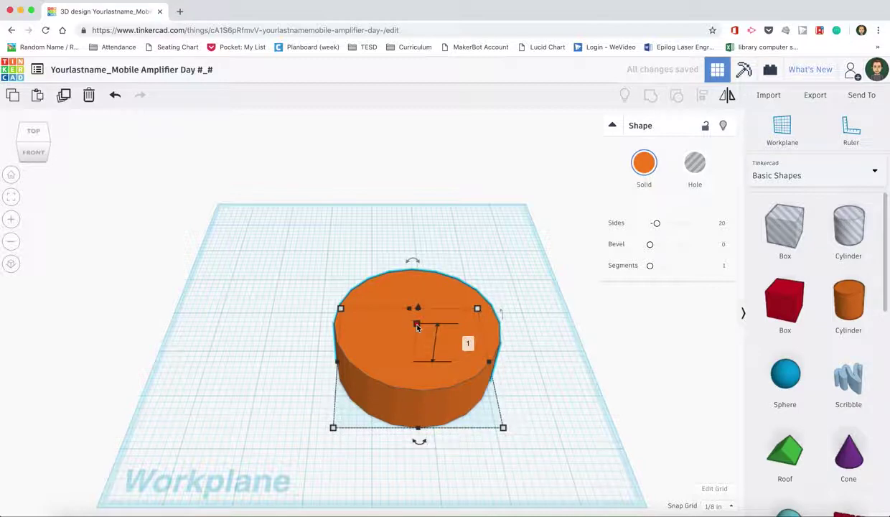
left_click(468, 345)
type("4.3")
key("Return")
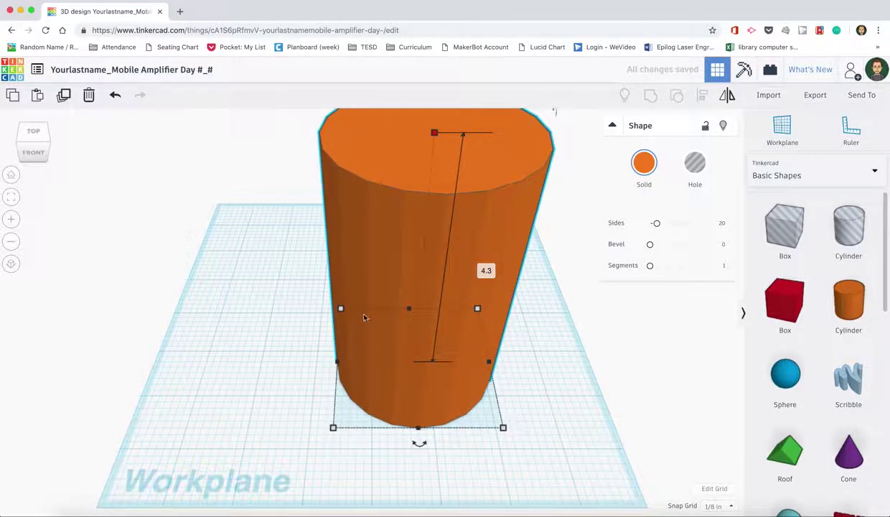
left_click_drag(364, 318, 244, 198)
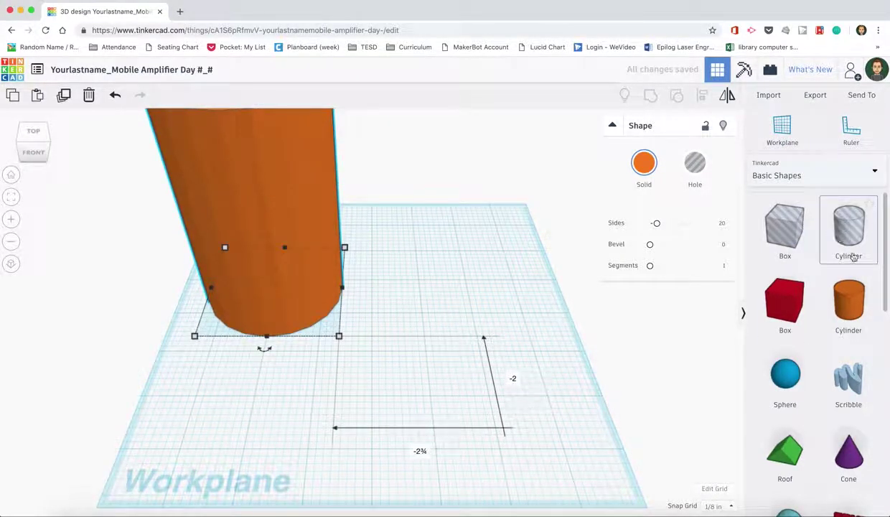
Add a hole cylinder sized 2.25 × 2.25 in and 4 in tall beside the solid one.
left_click_drag(844, 237, 420, 380)
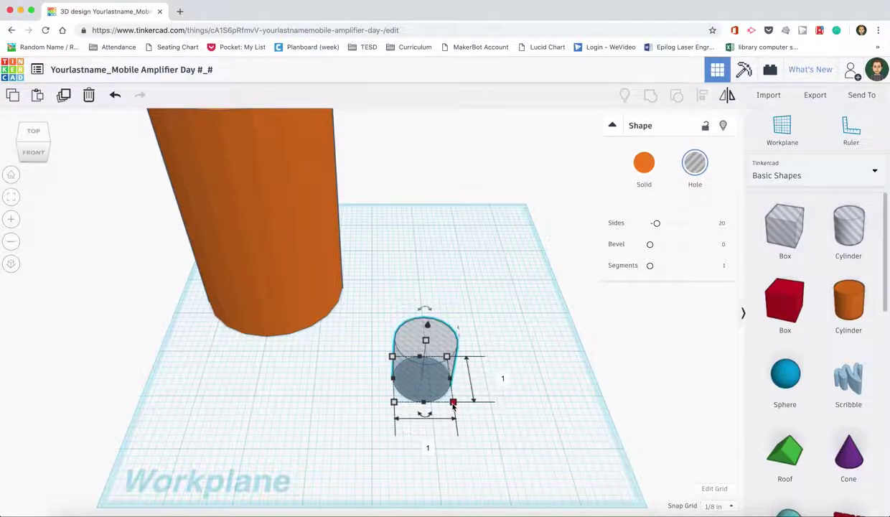
left_click(503, 378)
type("2.25")
key("Return")
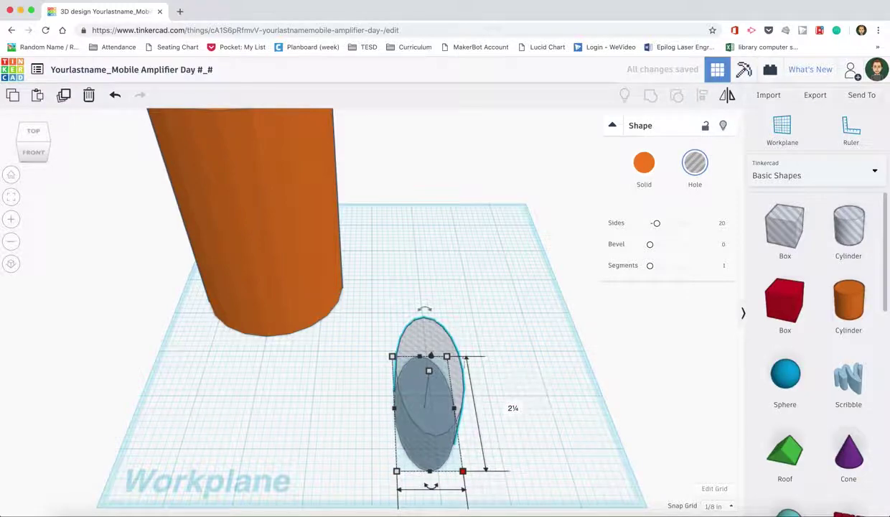
type(".25")
key("Return")
scroll(429, 346, "down", 3)
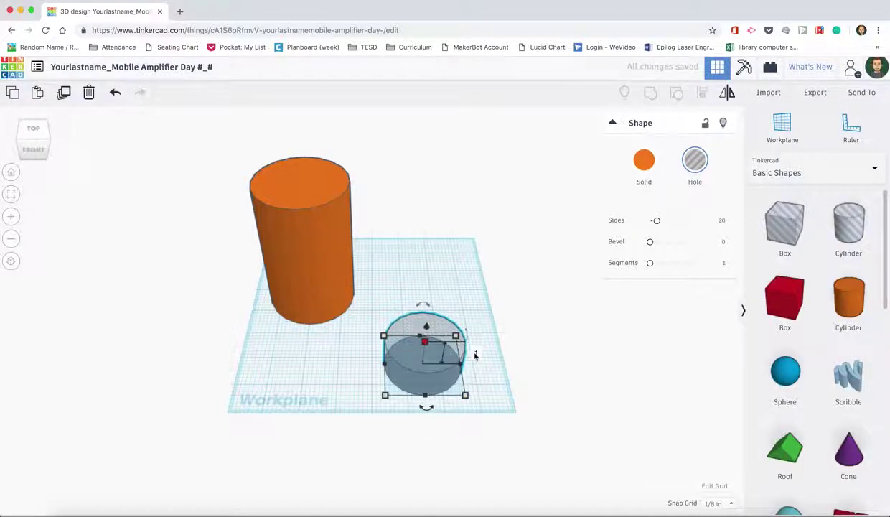
left_click(475, 354)
type("4")
key("Return")
Select both cylinders, centre-align them on both axes and group them into a hollow tube.
left_click_drag(315, 275, 313, 310)
left_click_drag(416, 318, 411, 301)
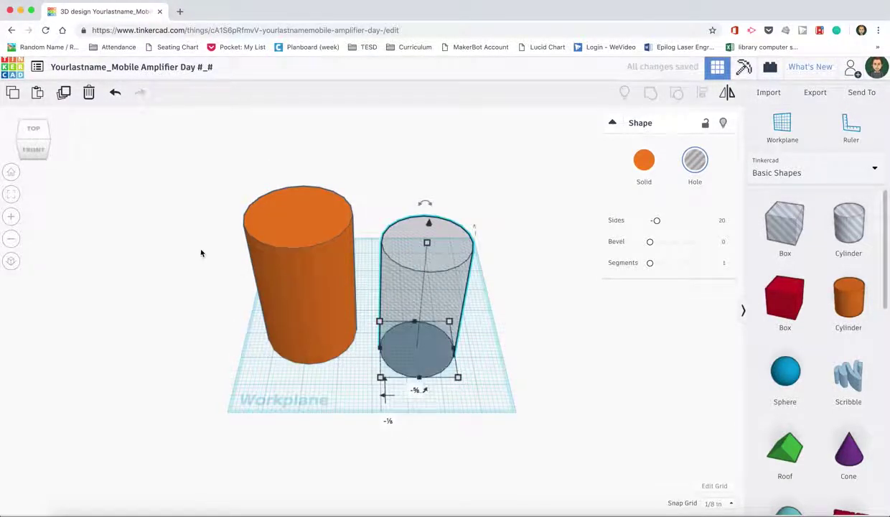
left_click_drag(201, 185, 522, 421)
left_click(706, 97)
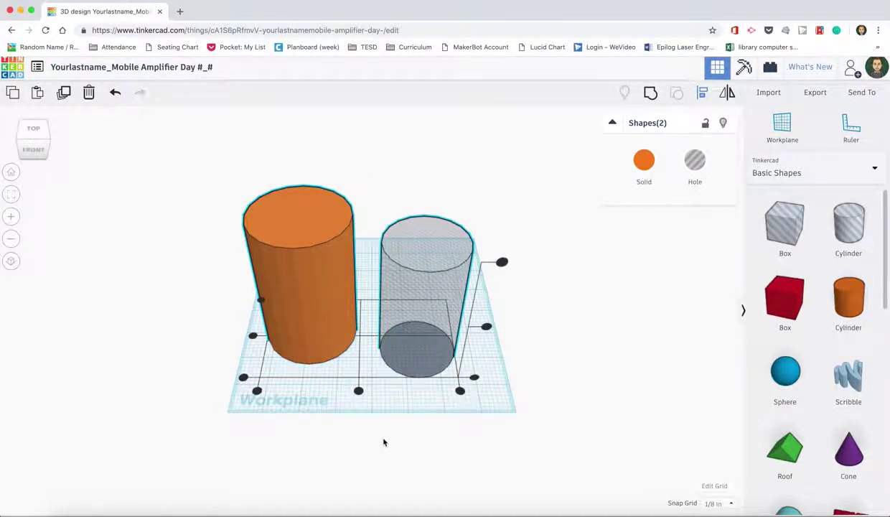
left_click(502, 262)
left_click(358, 390)
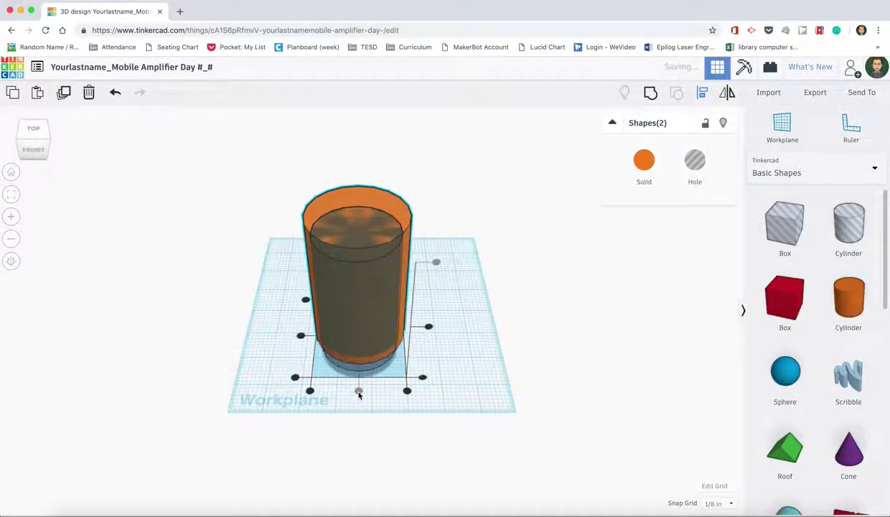
left_click(301, 338)
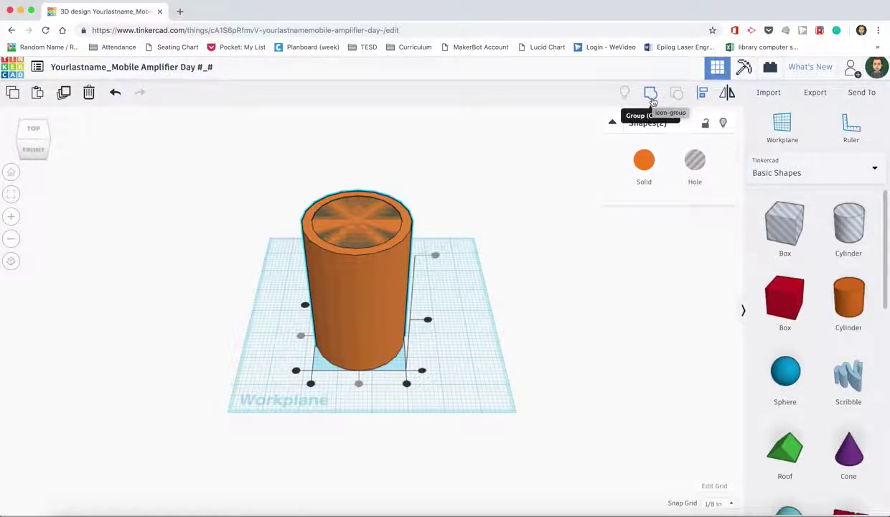
left_click(650, 94)
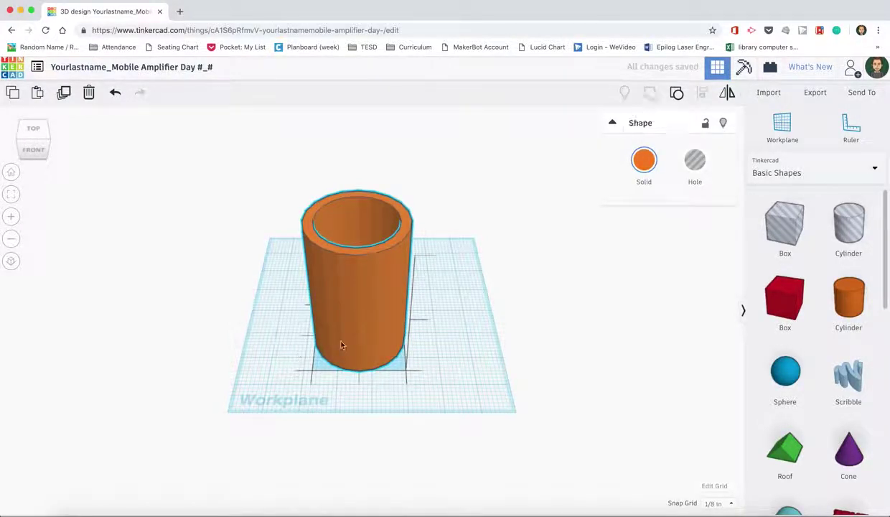
left_click(453, 330)
Move the hollow tube across the workplane and fit the view to it.
right_click_drag(453, 354, 458, 318)
left_click_drag(334, 281, 361, 269)
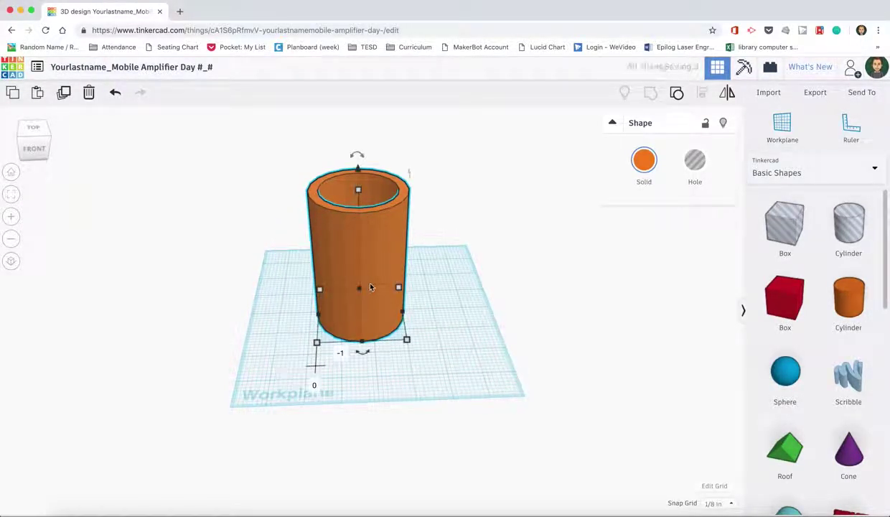
mouse_move(359, 156)
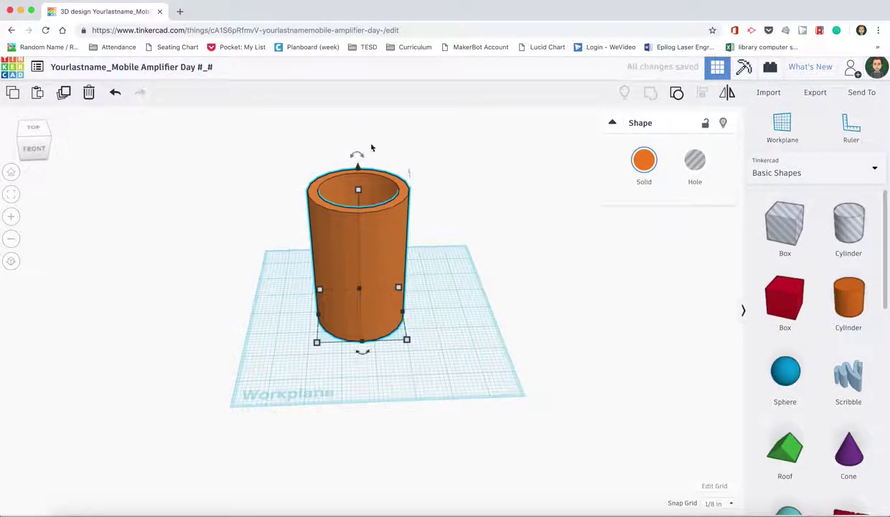
left_click(32, 144)
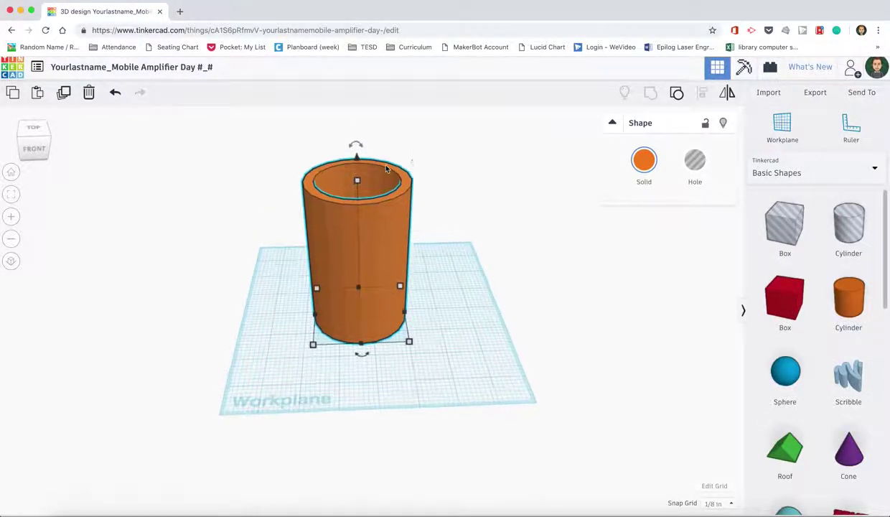
left_click(11, 194)
Tilt the tube 45 degrees with the rotate handle so it leans over.
mouse_move(370, 129)
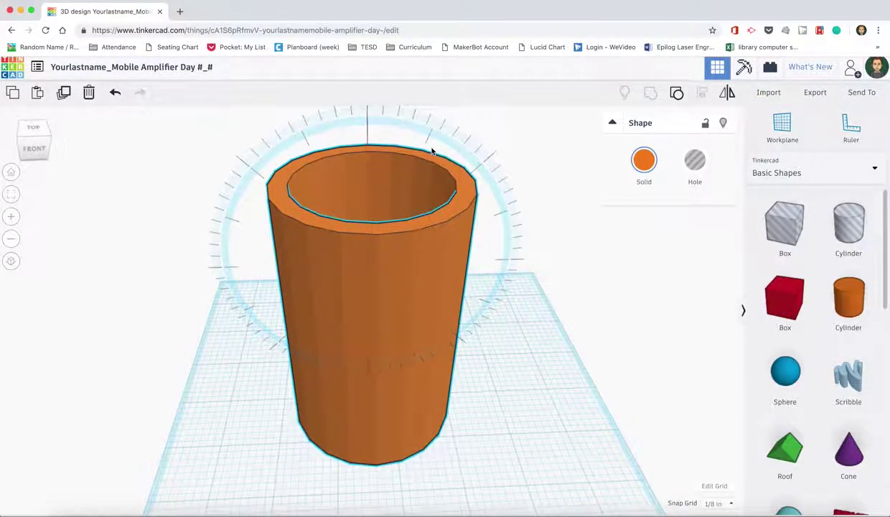
left_click_drag(474, 165, 488, 176)
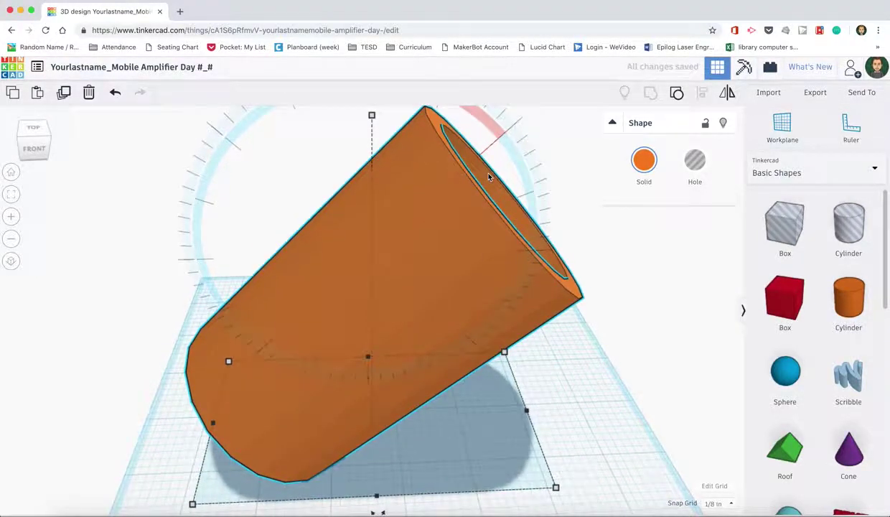
scroll(488, 177, "down", 5)
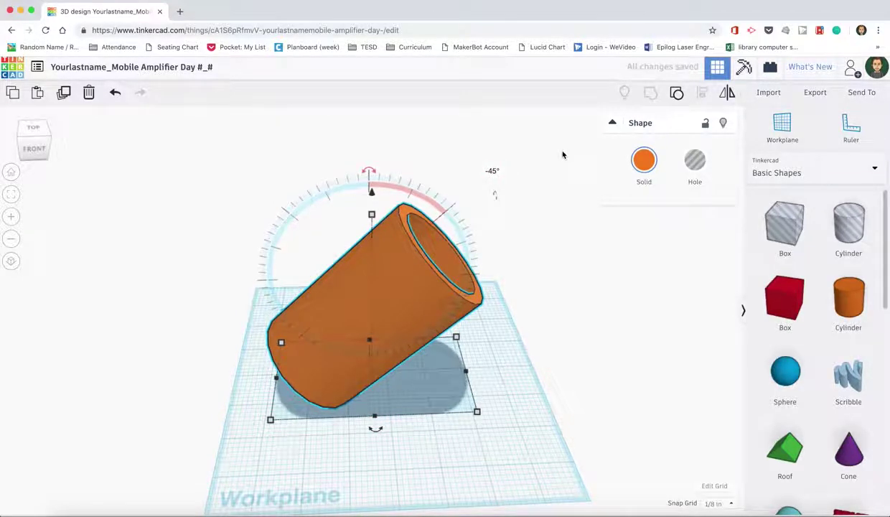
left_click(495, 193)
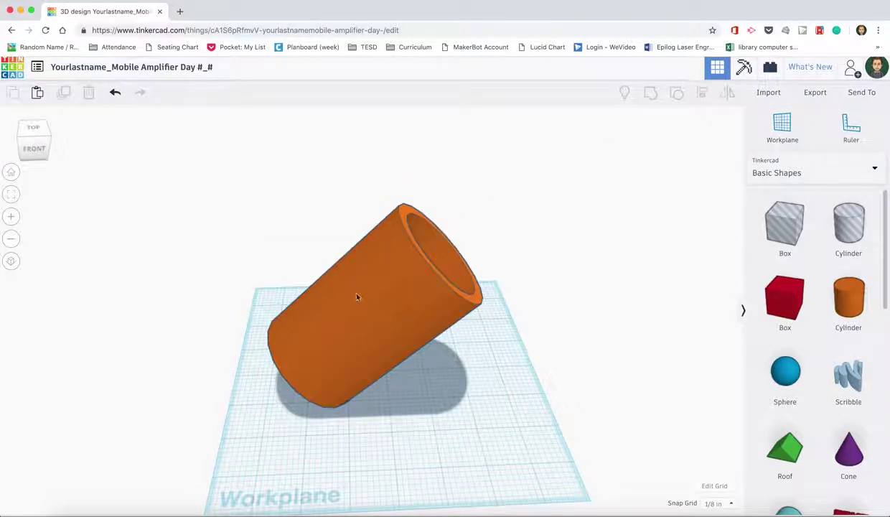
Move the tube aside and add a box sized 2.75 in deep by 3.25 in wide.
left_click_drag(332, 272, 317, 257)
left_click_drag(493, 425, 421, 436)
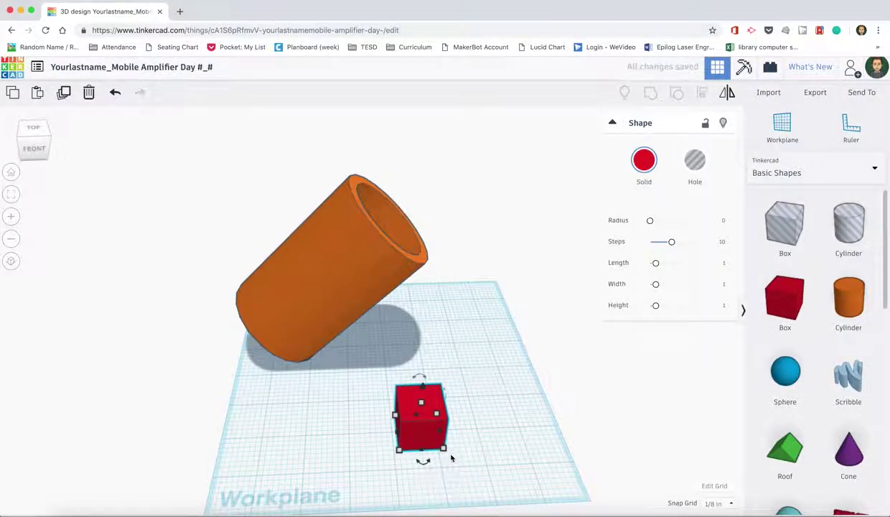
mouse_move(444, 451)
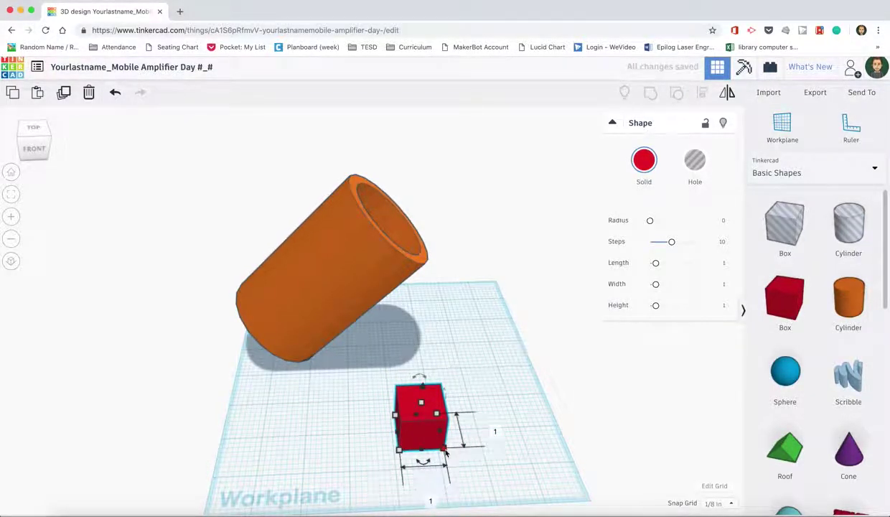
left_click(496, 430)
type("2.75")
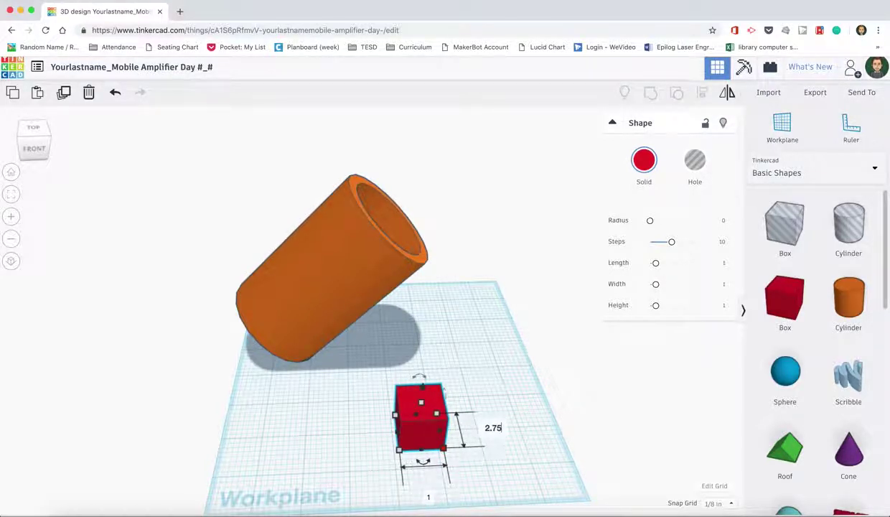
key("Tab")
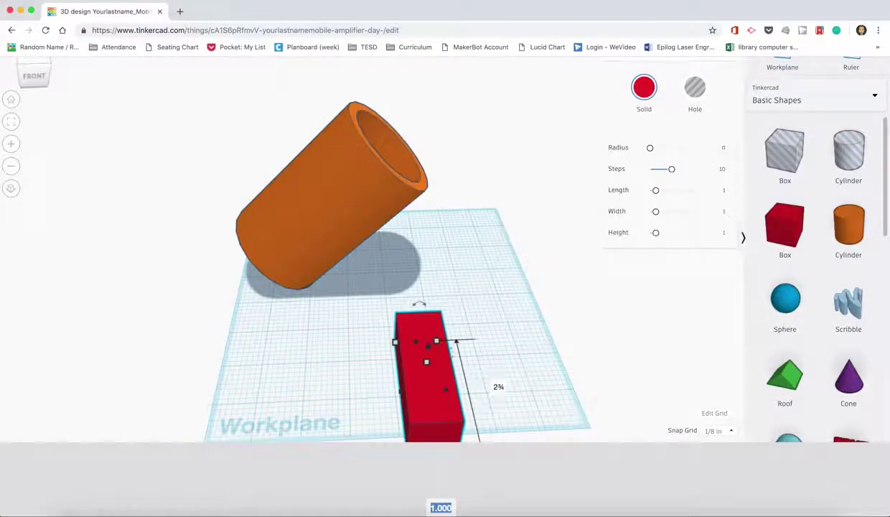
type("3.25")
key("Return")
Position the red box and lower the tilted tube onto it.
left_click_drag(469, 357, 401, 377)
mouse_move(482, 448)
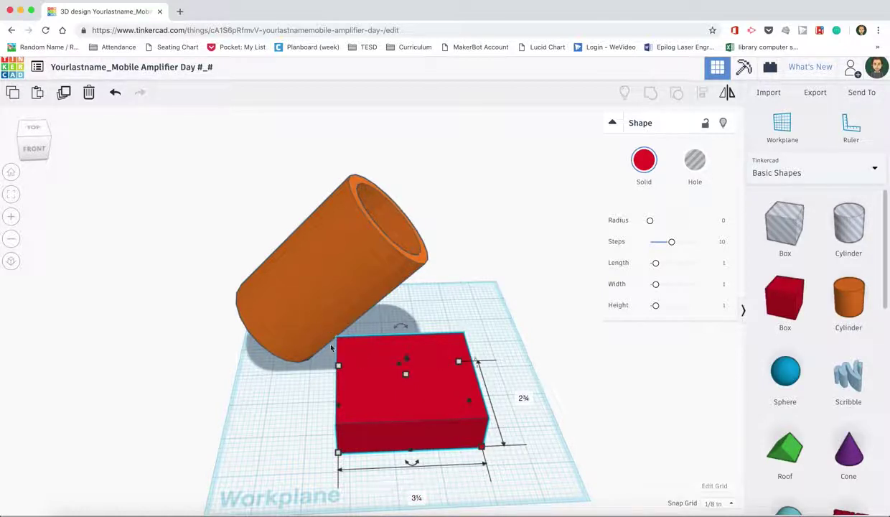
left_click_drag(308, 301, 421, 381)
left_click_drag(245, 200, 575, 467)
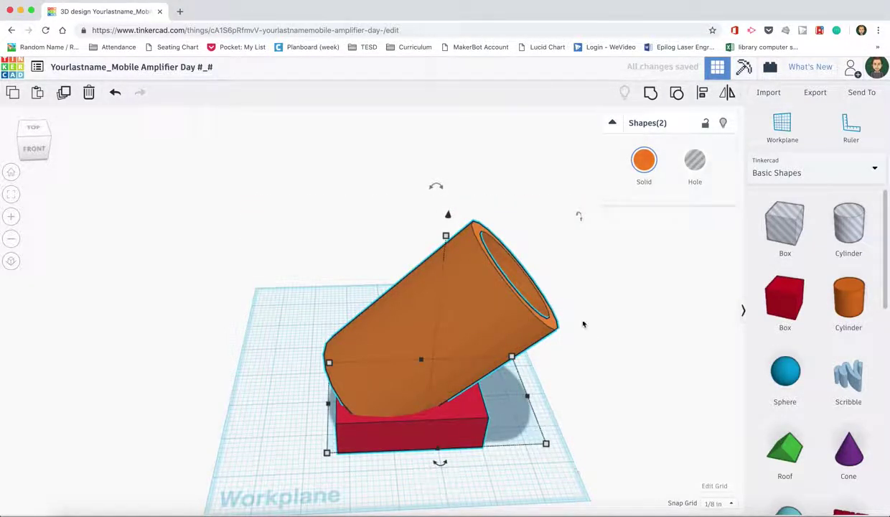
left_click(702, 97)
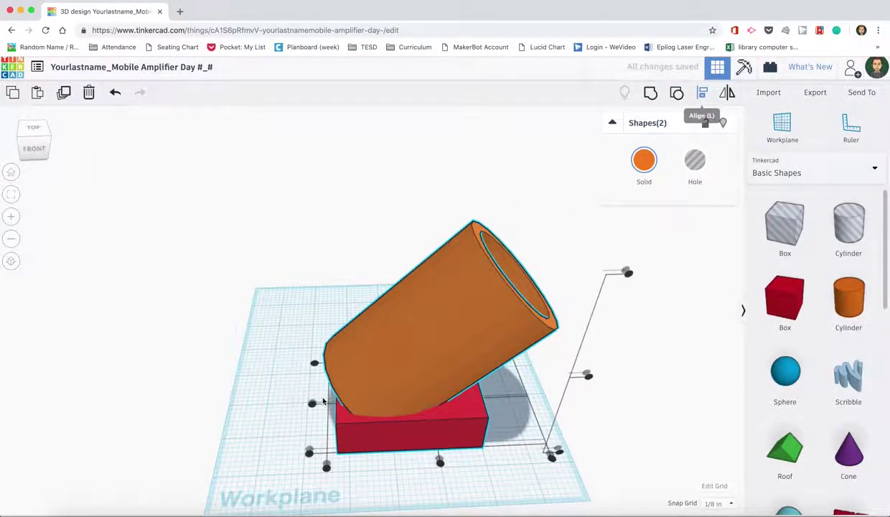
right_click_drag(311, 406, 474, 406)
left_click(497, 394)
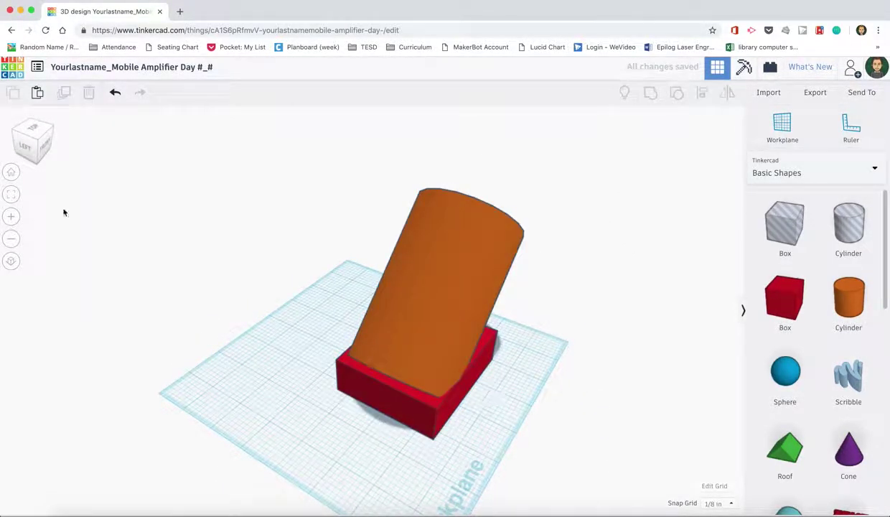
left_click(32, 147)
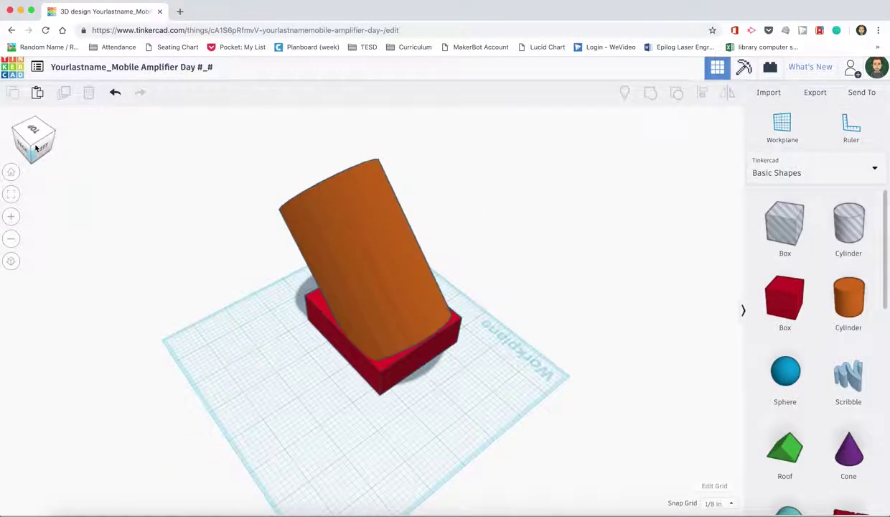
left_click(46, 148)
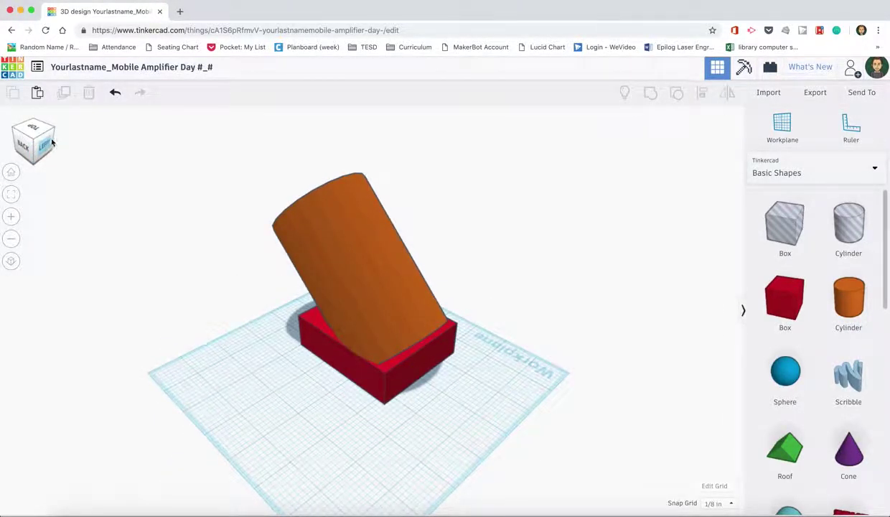
left_click(11, 172)
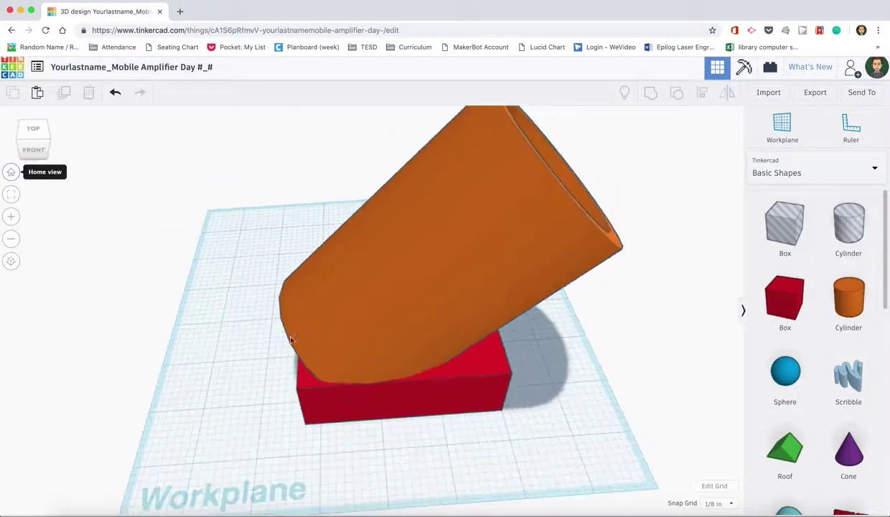
scroll(354, 355, "up", 2)
scroll(354, 355, "down", 4)
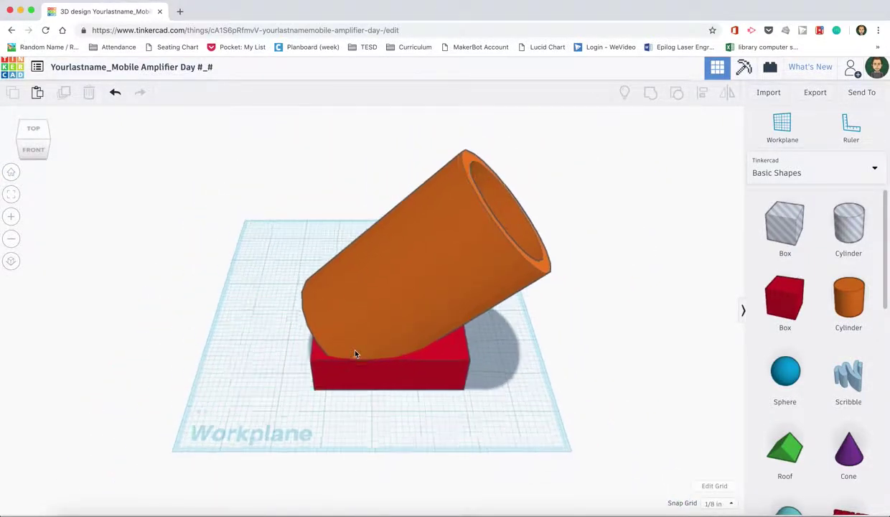
scroll(354, 353, "down", 2)
left_click(33, 159)
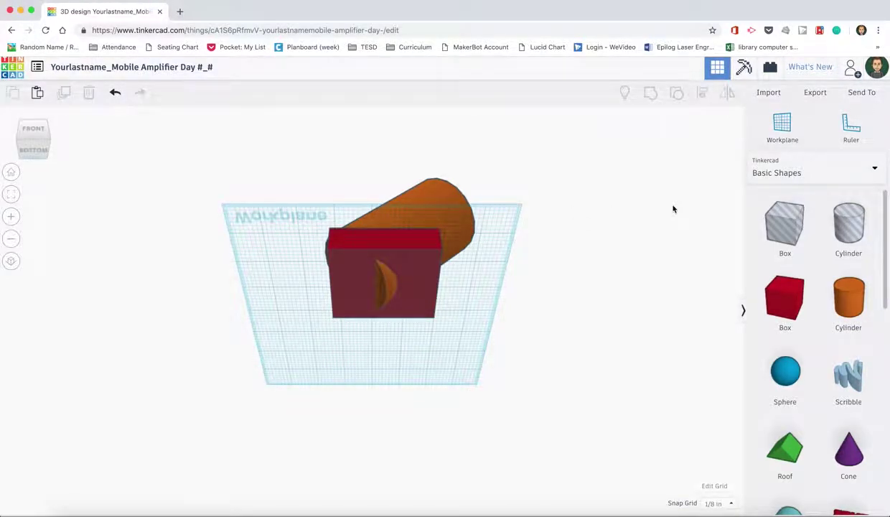
left_click_drag(785, 225, 618, 294)
left_click_drag(512, 269, 488, 258)
key("super+z")
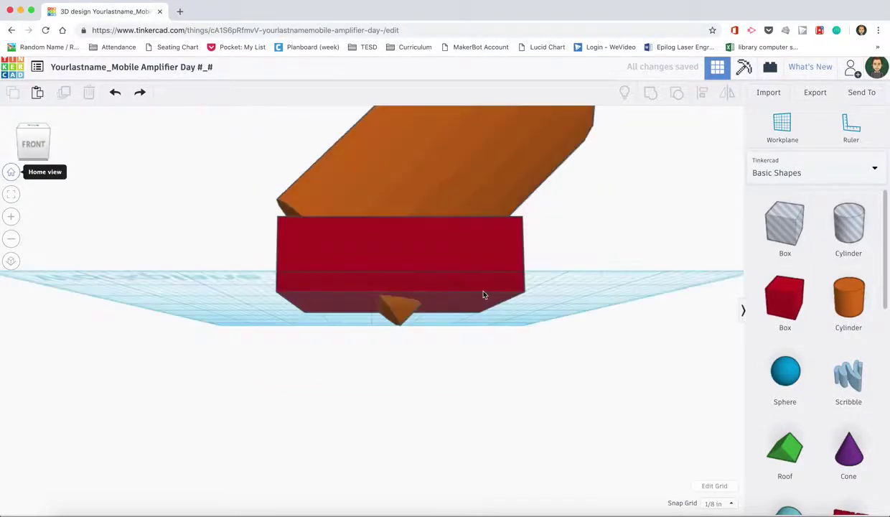
scroll(483, 294, "up", 5)
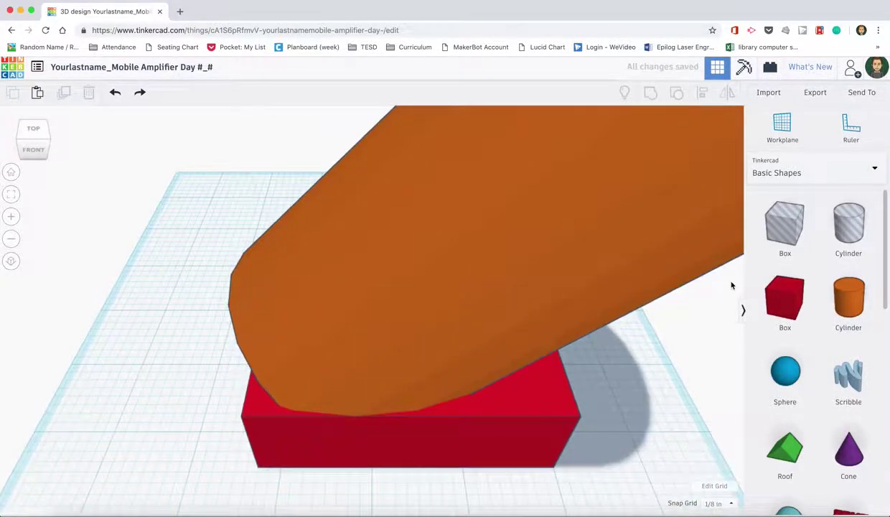
scroll(731, 285, "down", 5)
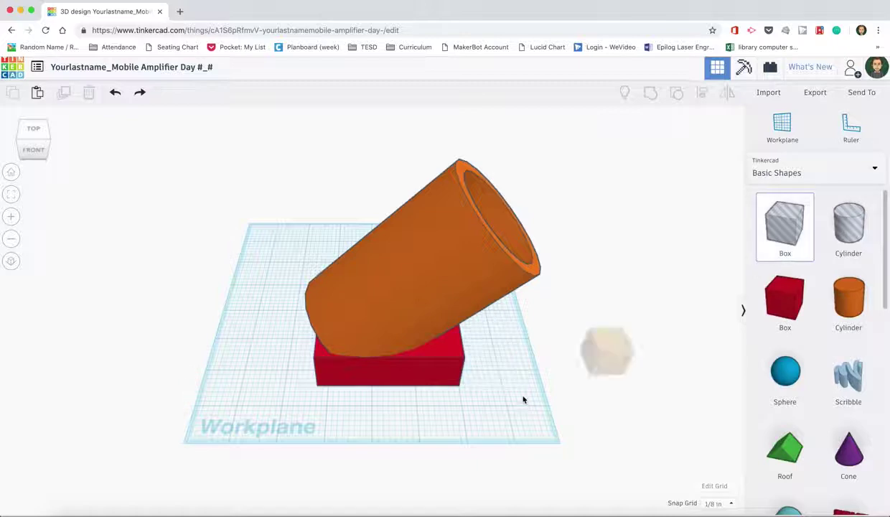
Add a box hole sized 1.5 in wide by 3.15 in long.
left_click(500, 395)
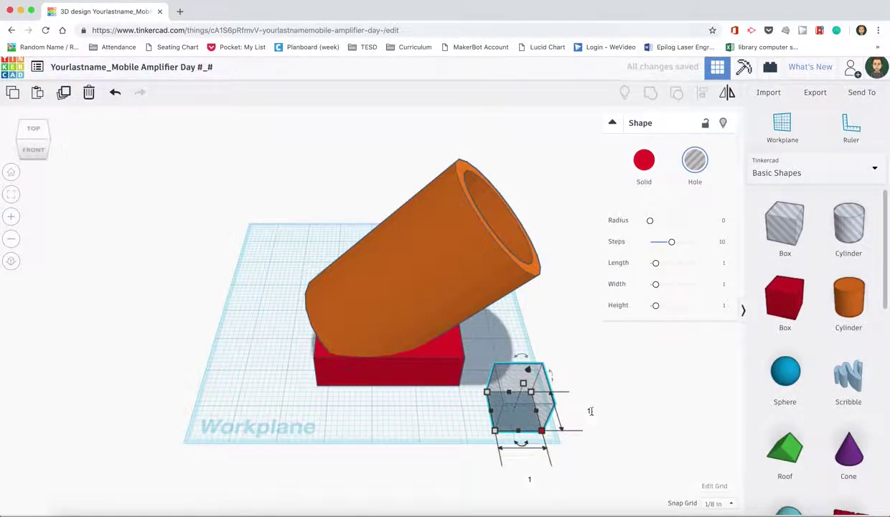
left_click(588, 410)
type("1.5")
key("Tab")
type("3.15")
key("Return")
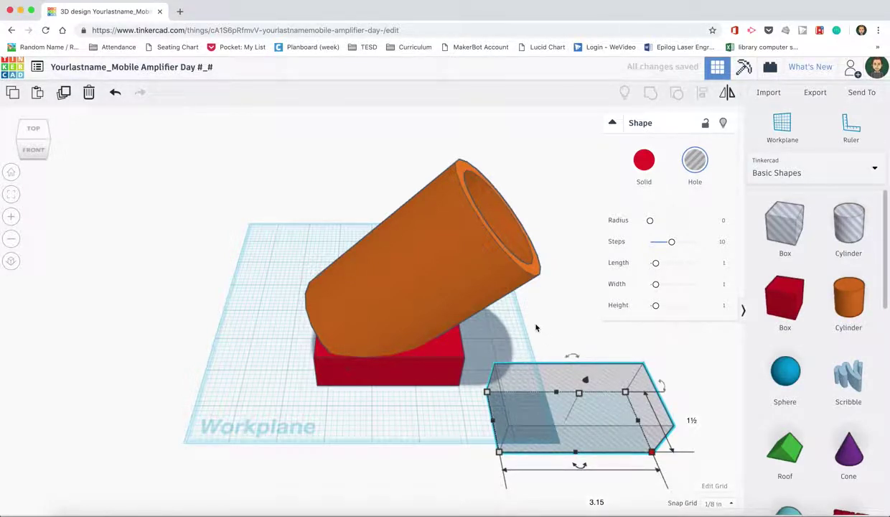
Sink the box hole below the workplane and move it under the red base.
left_click(32, 150)
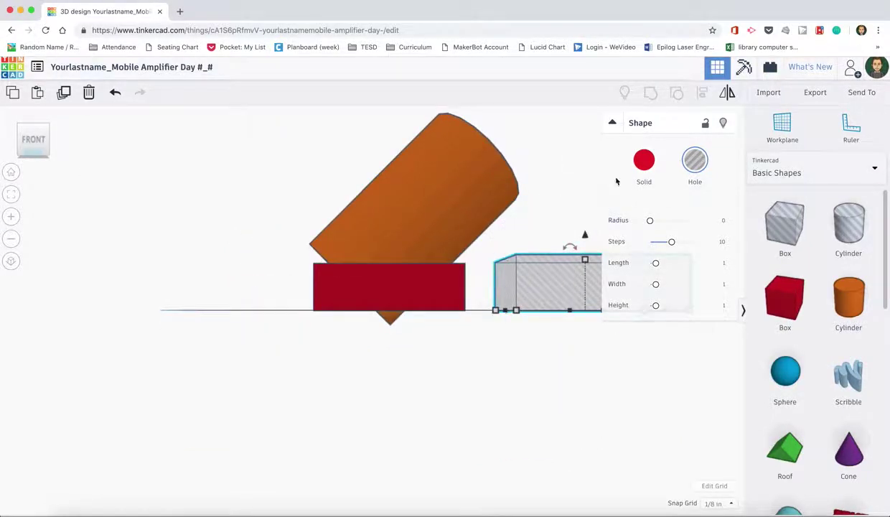
left_click(615, 122)
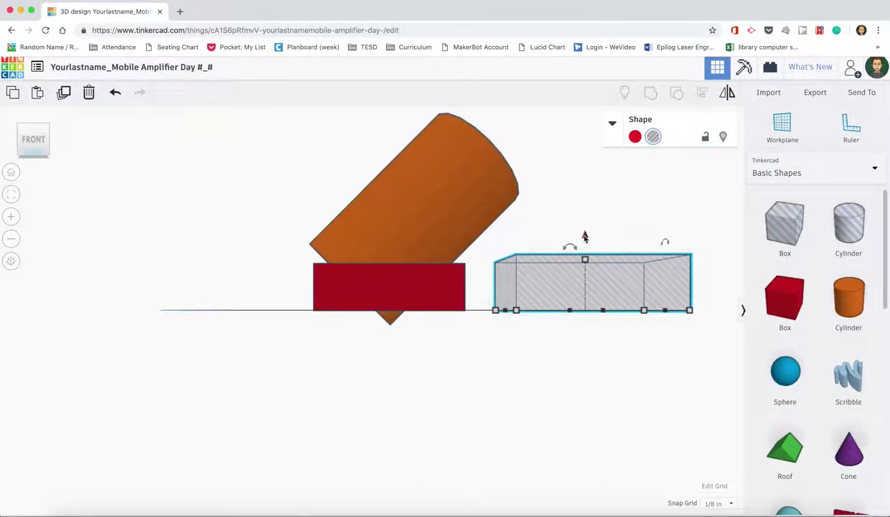
left_click_drag(585, 236, 585, 292)
right_click_drag(512, 417, 526, 318)
left_click_drag(522, 250, 358, 322)
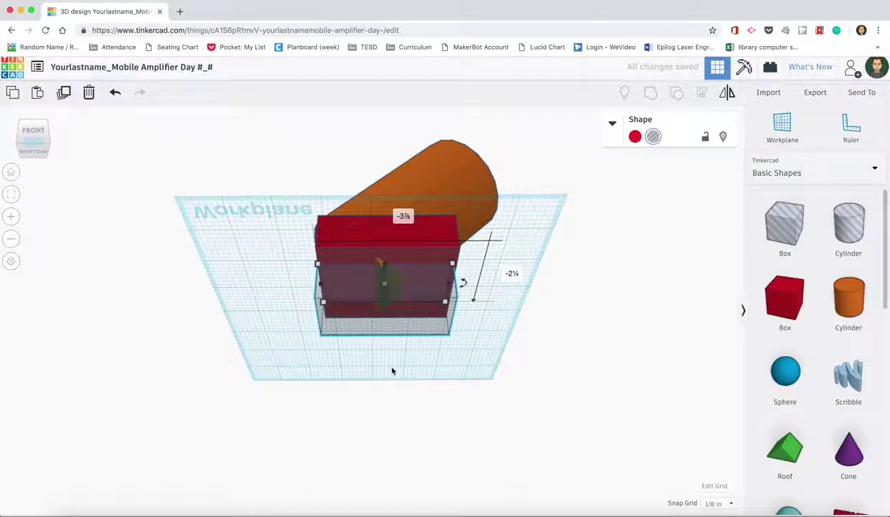
right_click_drag(393, 370, 374, 285)
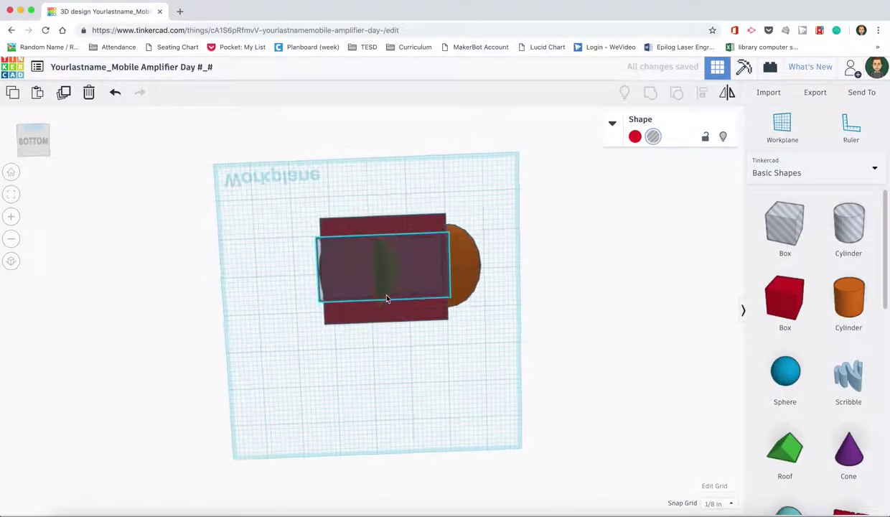
key("Down")
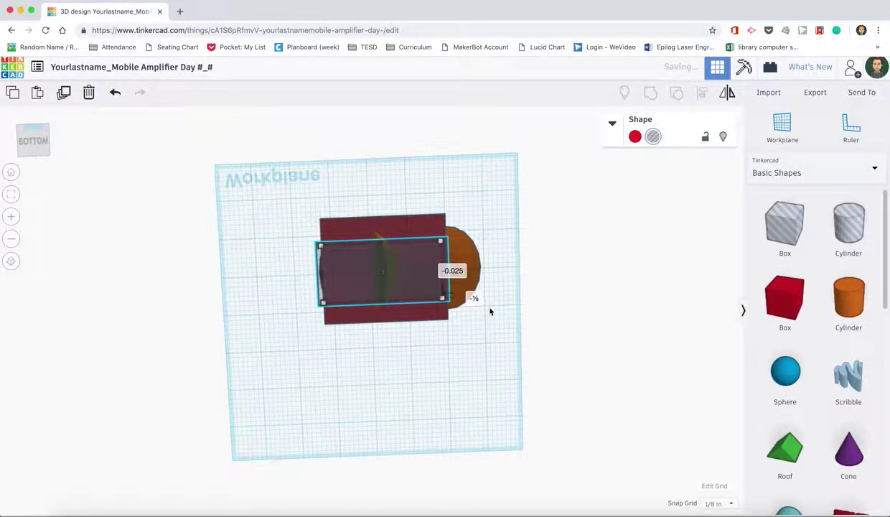
Rotate the box hole 90° crosswise under the base and check it from the front.
scroll(408, 264, "up", 3)
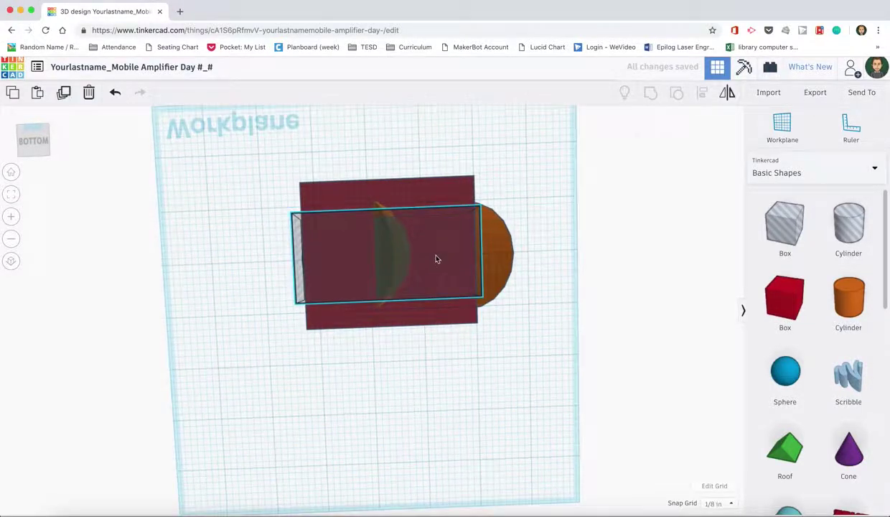
left_click_drag(487, 248, 349, 173)
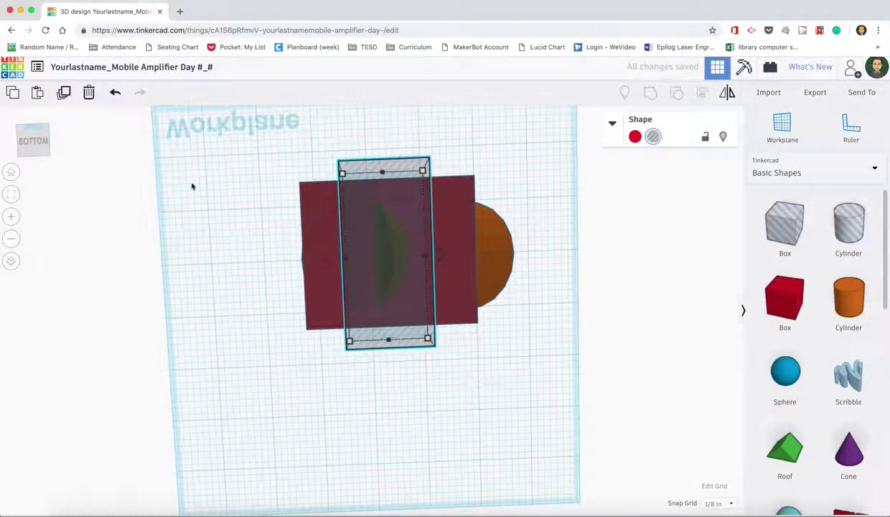
left_click(33, 129)
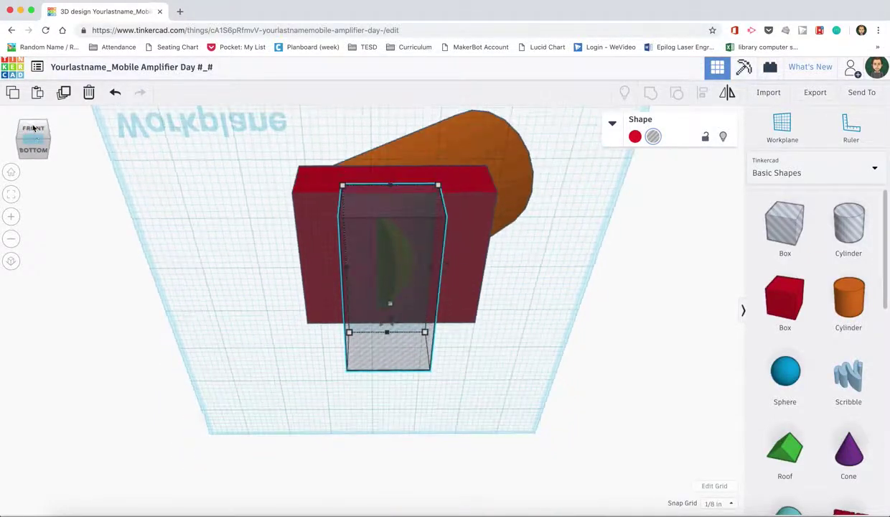
left_click(34, 131)
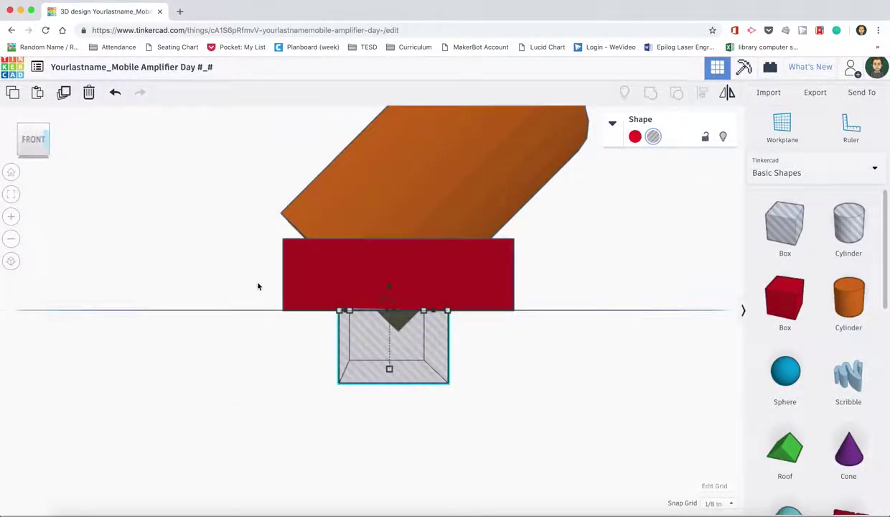
left_click(12, 173)
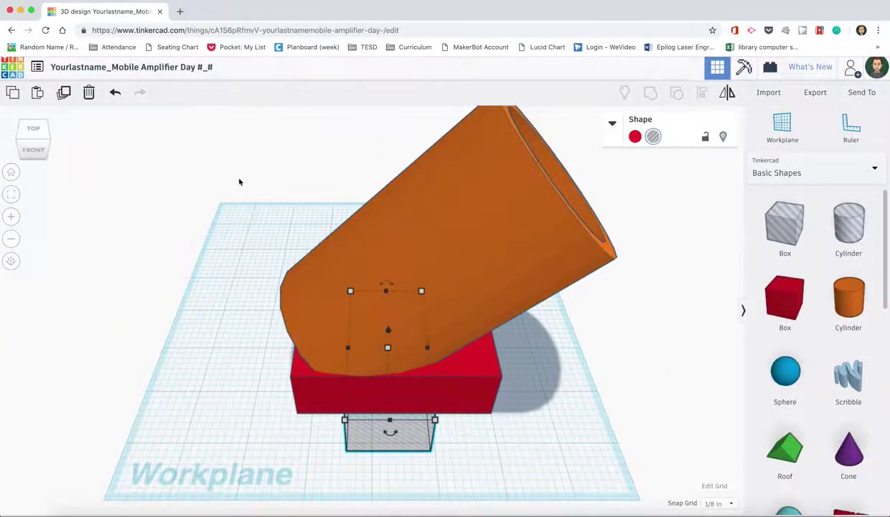
Group the cylinder, base and slot hole into one orange shape and move it across the workplane.
key("super+a")
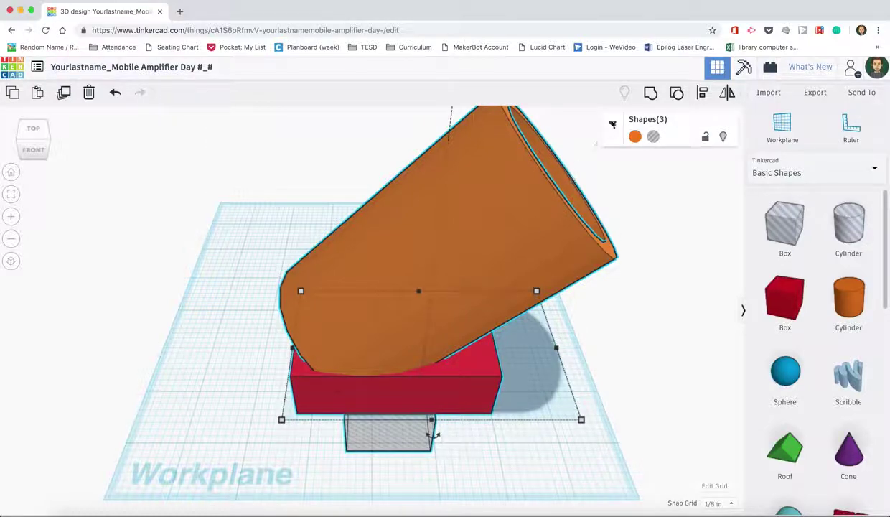
left_click(651, 94)
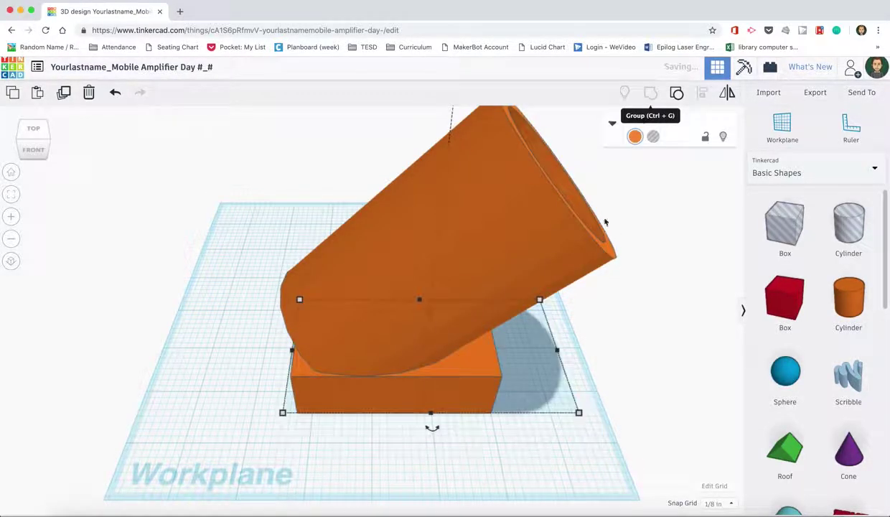
right_click_drag(523, 363, 520, 342)
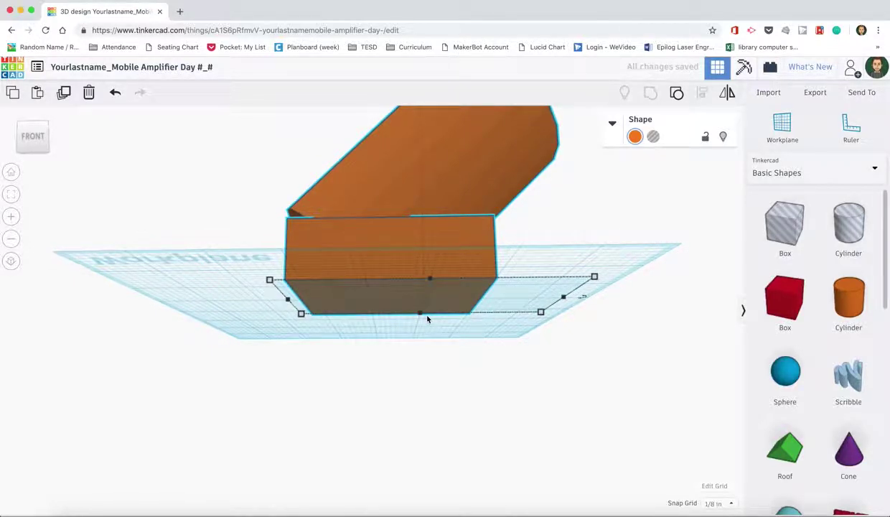
right_click_drag(427, 319, 425, 402)
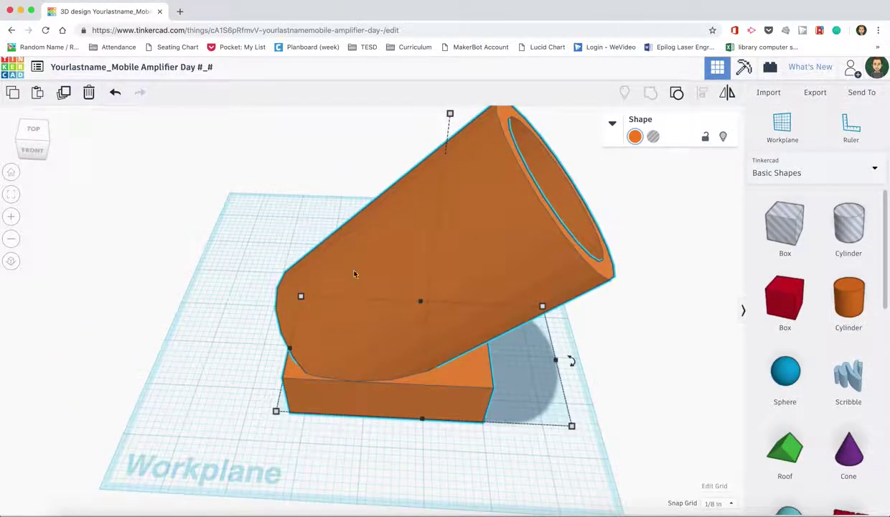
left_click_drag(392, 311, 274, 190)
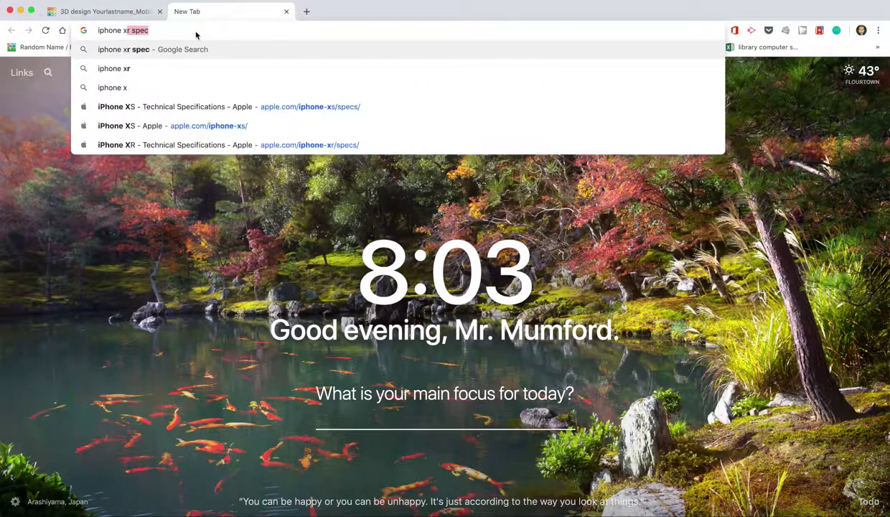
Search Google for 'iphone xr spec' and highlight the iPhone X dimensions, 5.7x2.79x0.3 in.
type("r d")
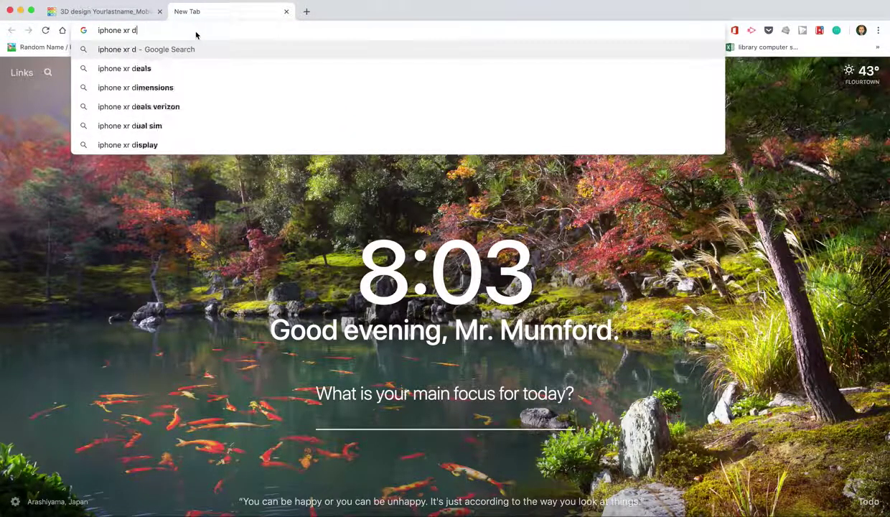
key("BackSpace")
type("spec")
key("Return")
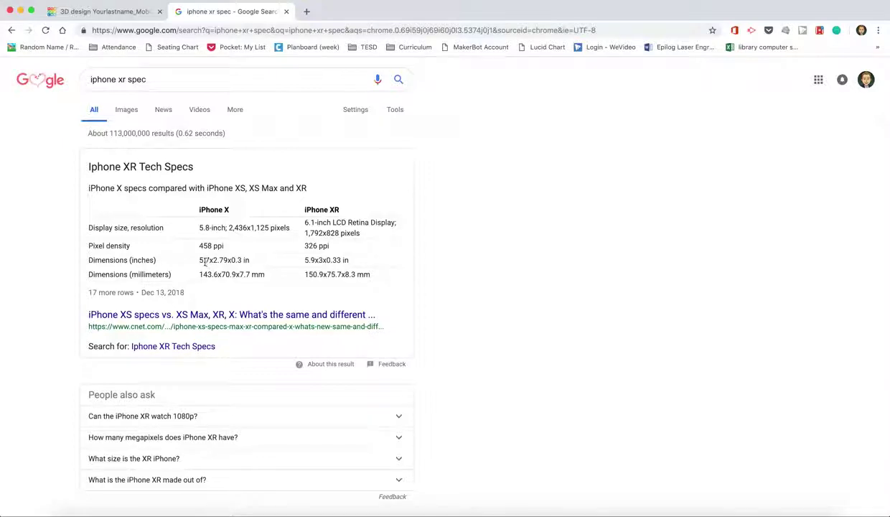
left_click_drag(201, 262, 252, 261)
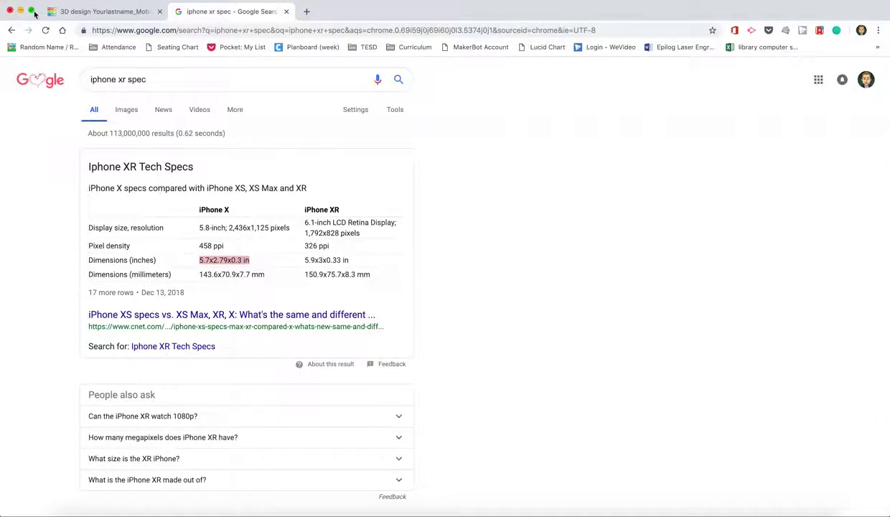
left_click(108, 11)
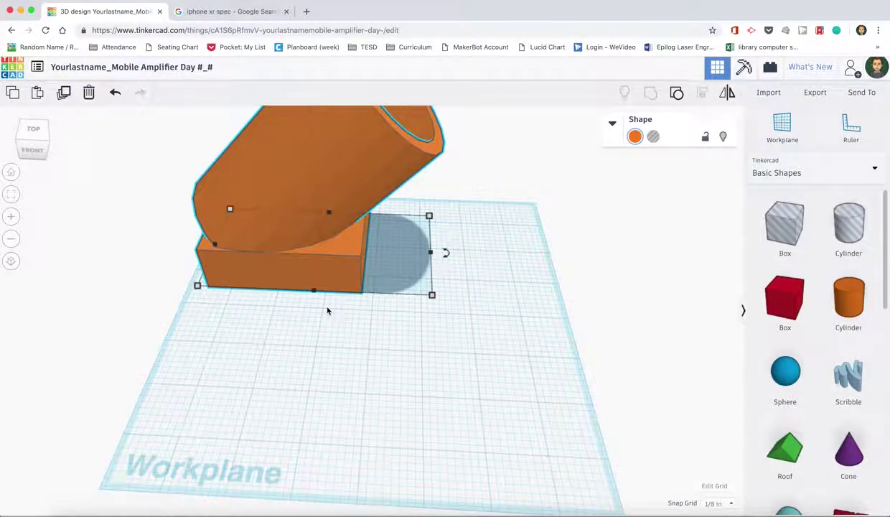
Add a new box sized 0.5 in wide by 3 in long.
left_click_drag(785, 298, 450, 395)
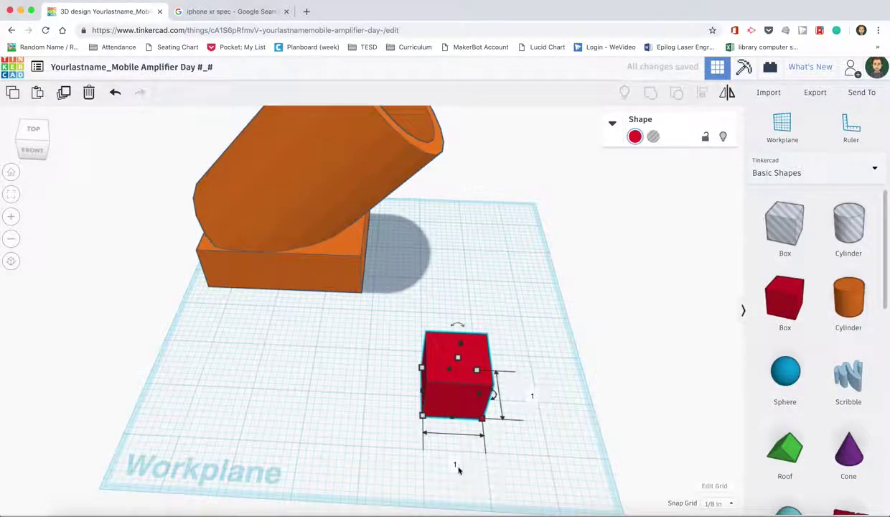
left_click(455, 465)
type(".5")
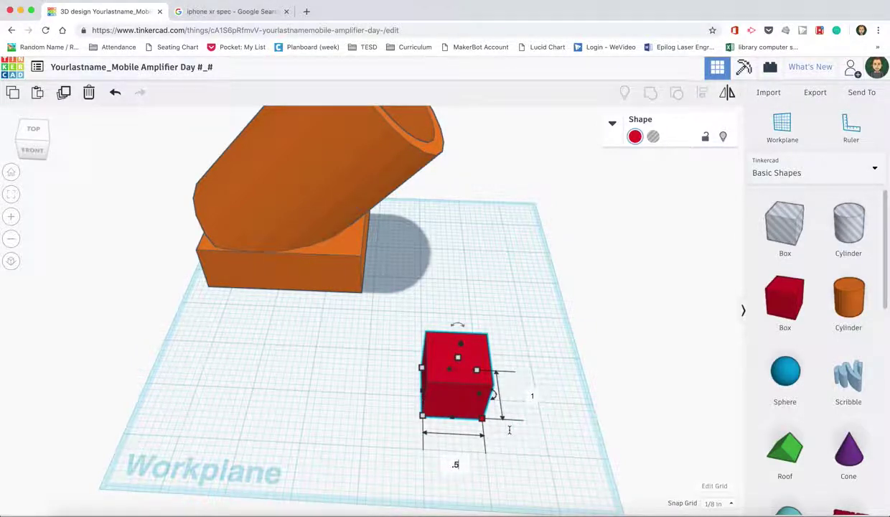
key("Return")
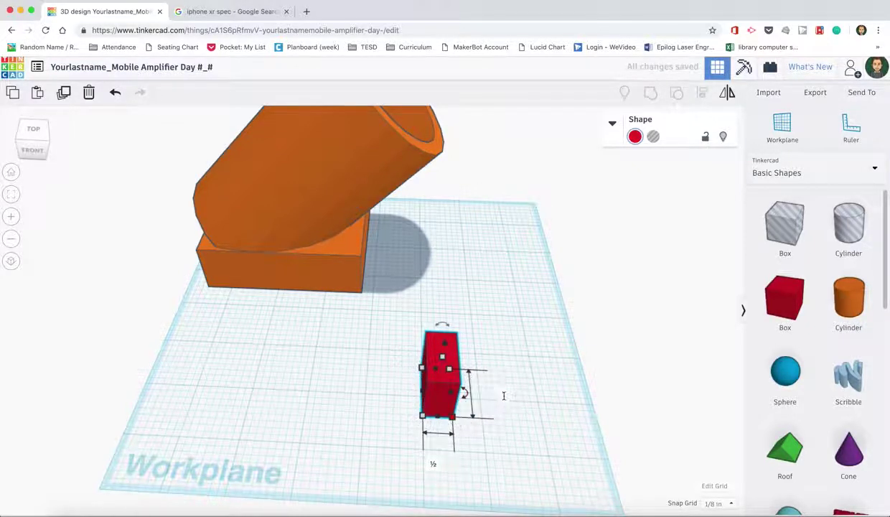
left_click(503, 395)
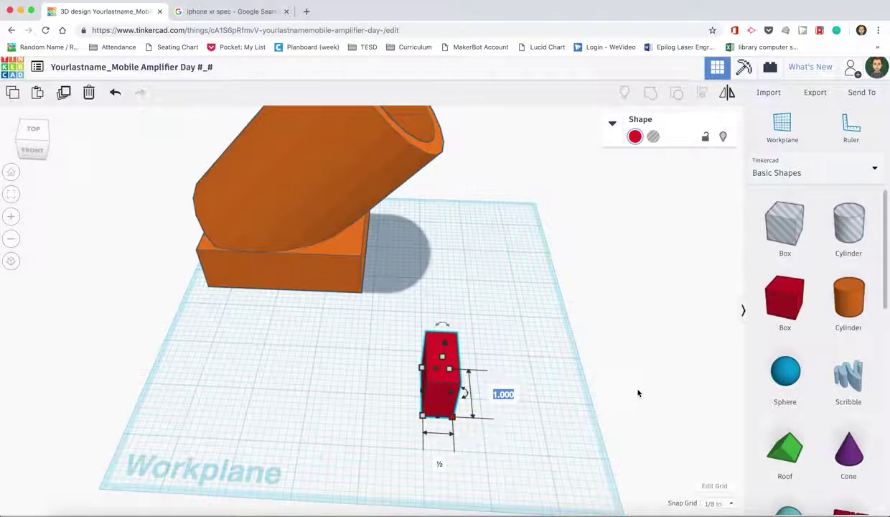
type("3")
key("Return")
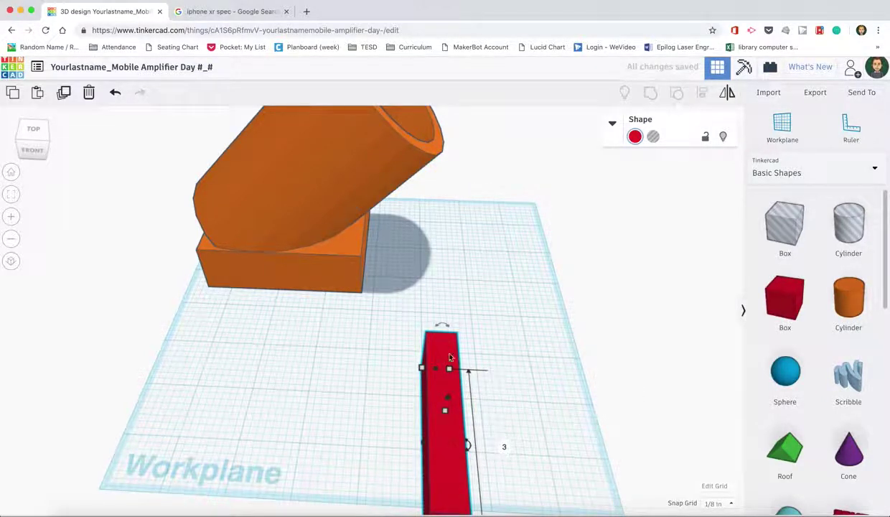
Move the narrow red box back beside the amplifier and view it from the front.
left_click_drag(450, 357, 453, 387)
left_click_drag(438, 429, 475, 307)
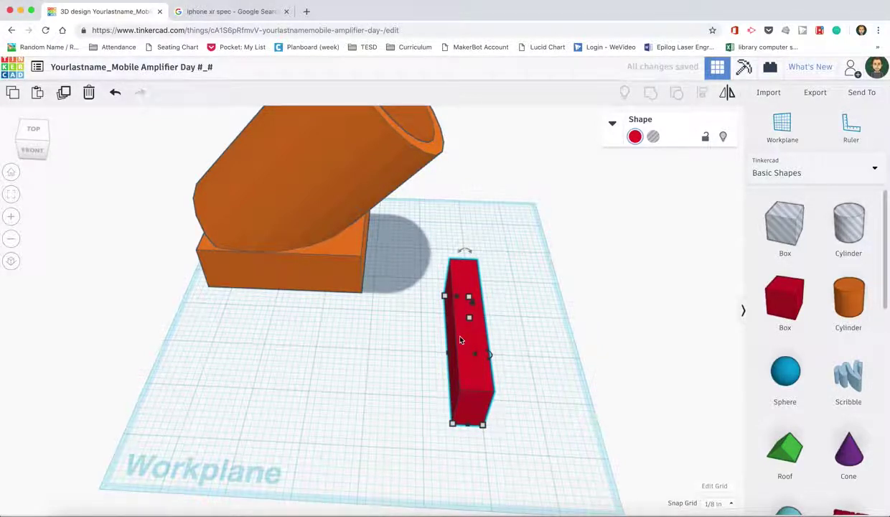
left_click(33, 152)
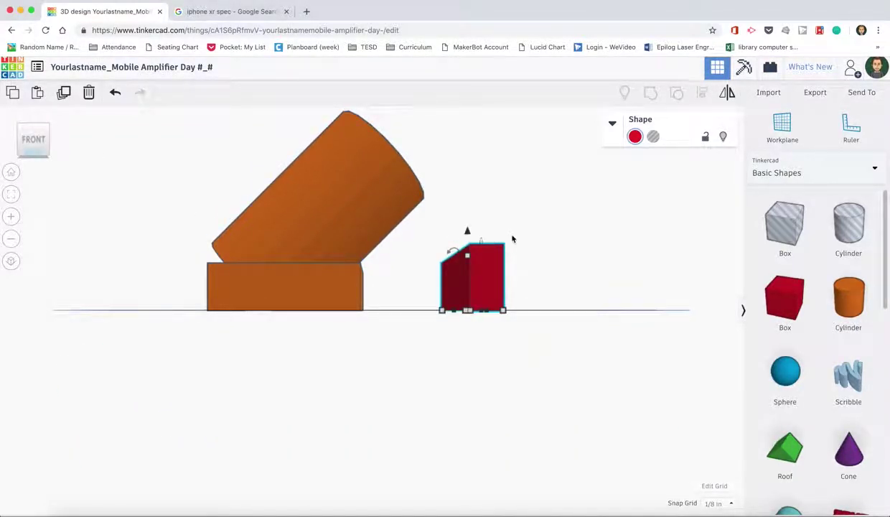
Tilt the red box to about -16°.
right_click_drag(513, 237, 462, 283)
left_click(462, 283)
left_click_drag(457, 247, 414, 265)
left_click(403, 339)
Raise the tilted box onto the angled cylinder's lower end and make it a hole.
left_click(465, 272)
left_click_drag(464, 271, 465, 155)
left_click_drag(446, 204, 229, 191)
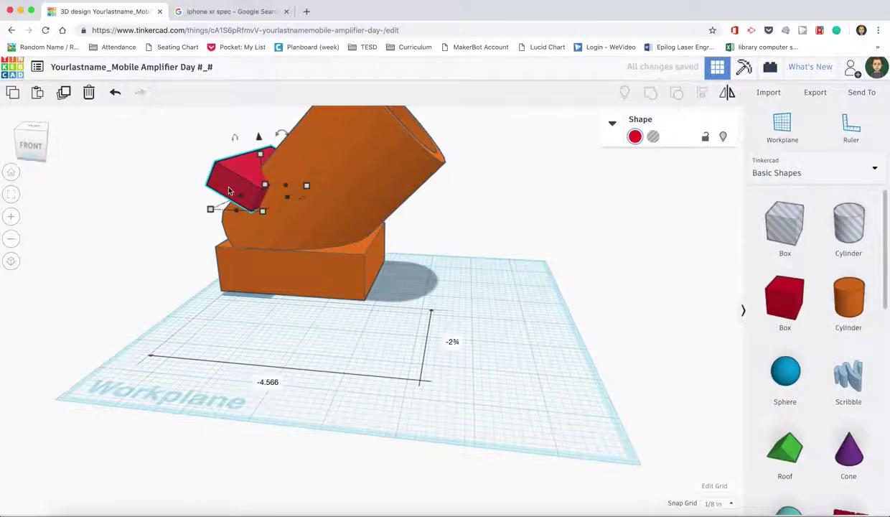
left_click(653, 136)
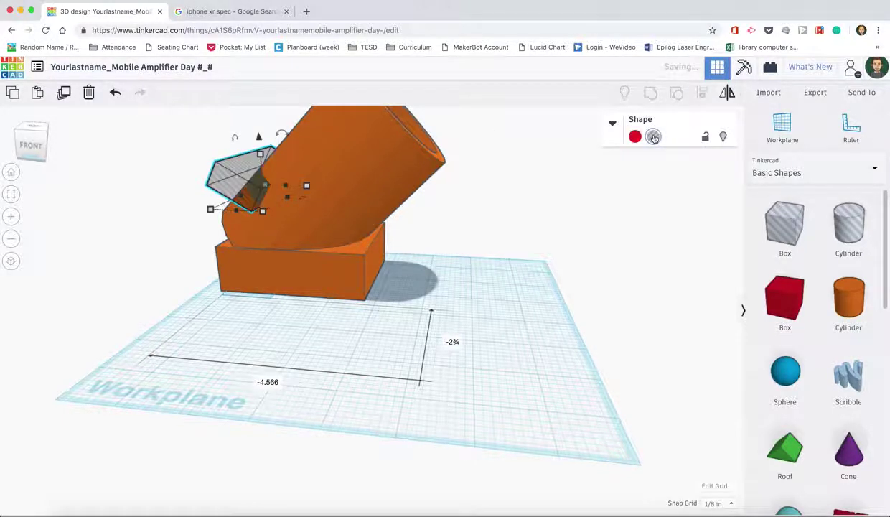
left_click(11, 171)
scroll(173, 261, "up", 4)
scroll(172, 261, "down", 4)
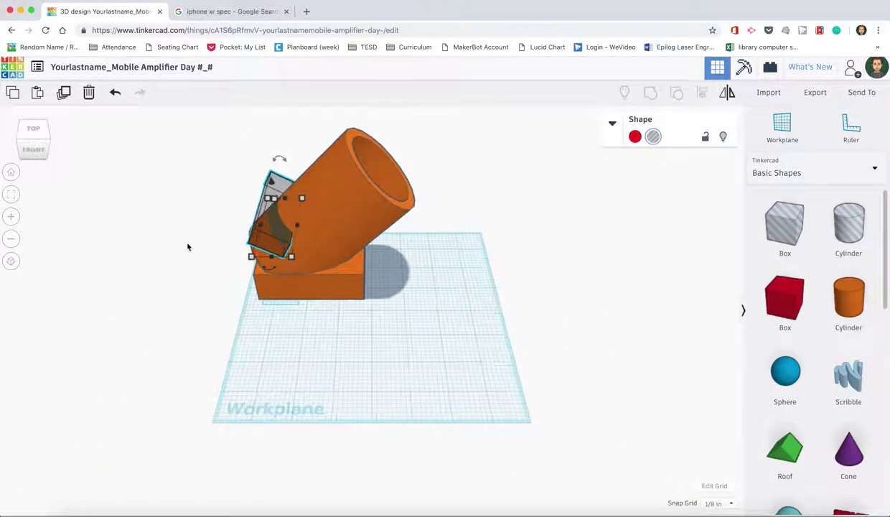
Align the cylinder and the hole box along their front edge.
right_click_drag(224, 193, 409, 195)
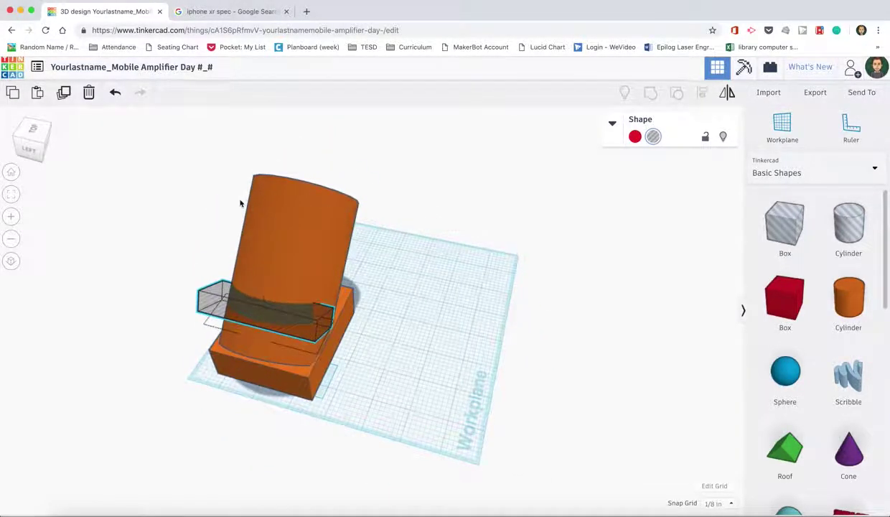
left_click_drag(363, 382, 412, 420)
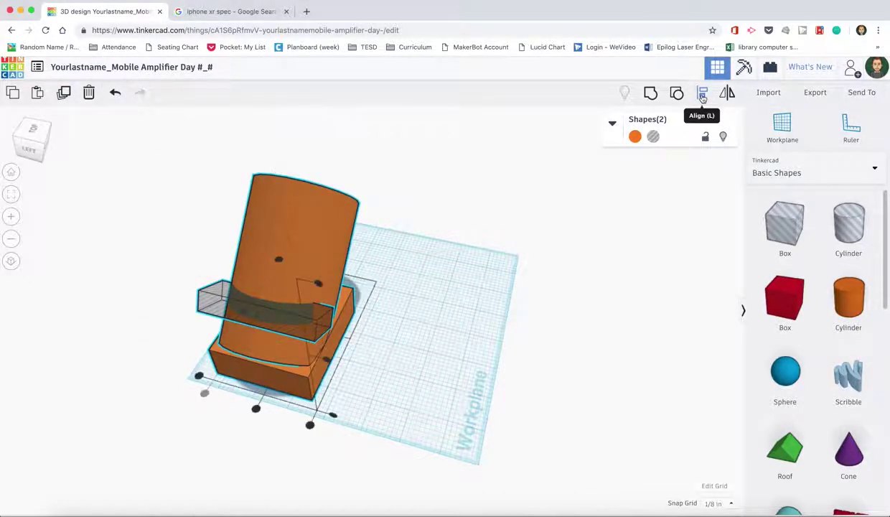
left_click(255, 408)
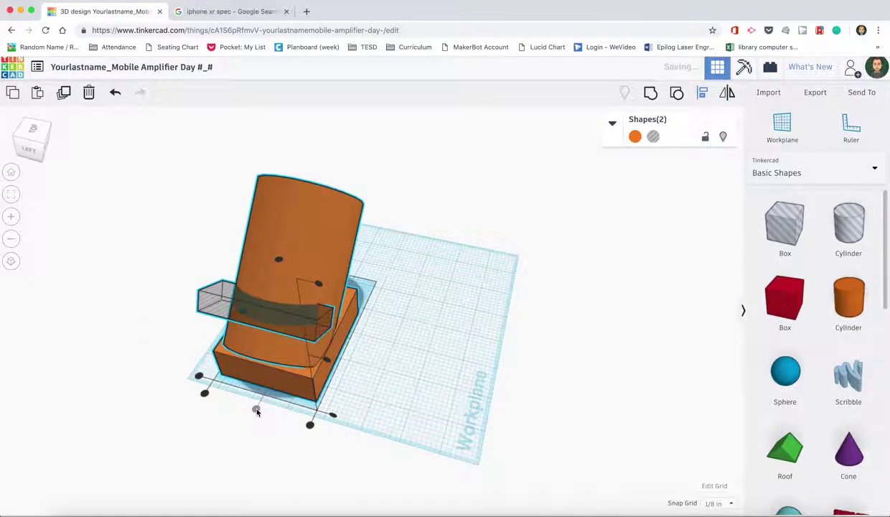
right_click_drag(413, 400, 246, 352)
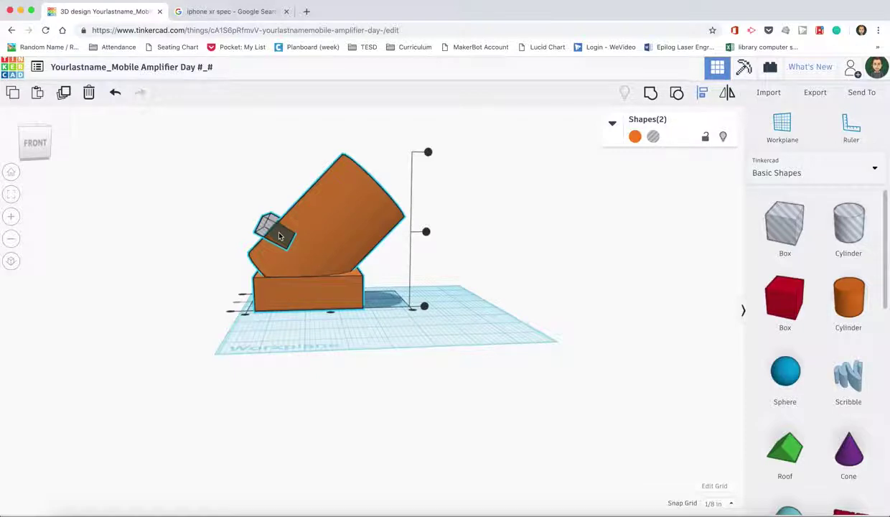
Rotate the hole box to about -26° and sink it to -0.283 into the cylinder.
left_click(181, 234)
left_click(264, 222)
left_click_drag(280, 201, 294, 206)
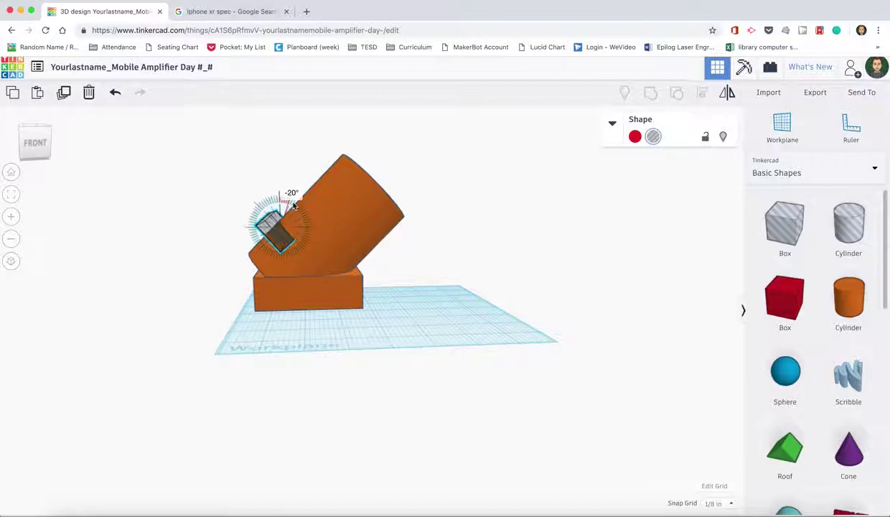
left_click_drag(295, 207, 282, 214)
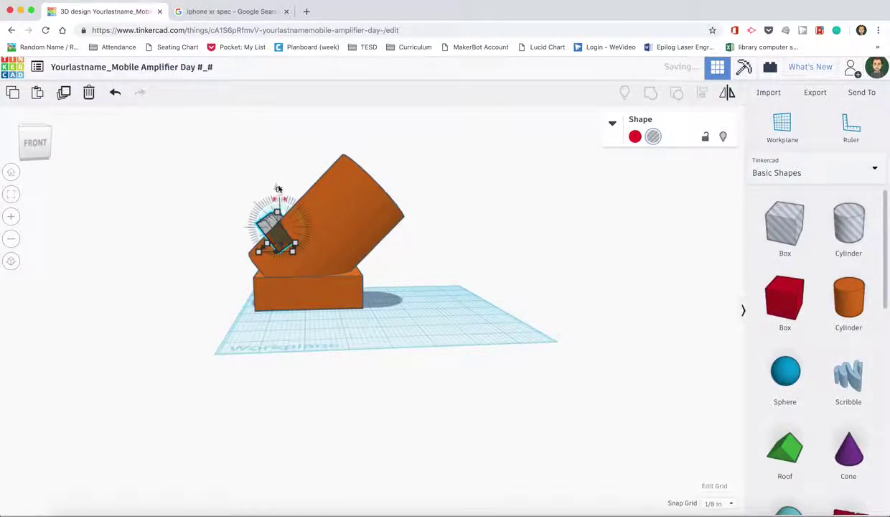
left_click_drag(278, 189, 280, 197)
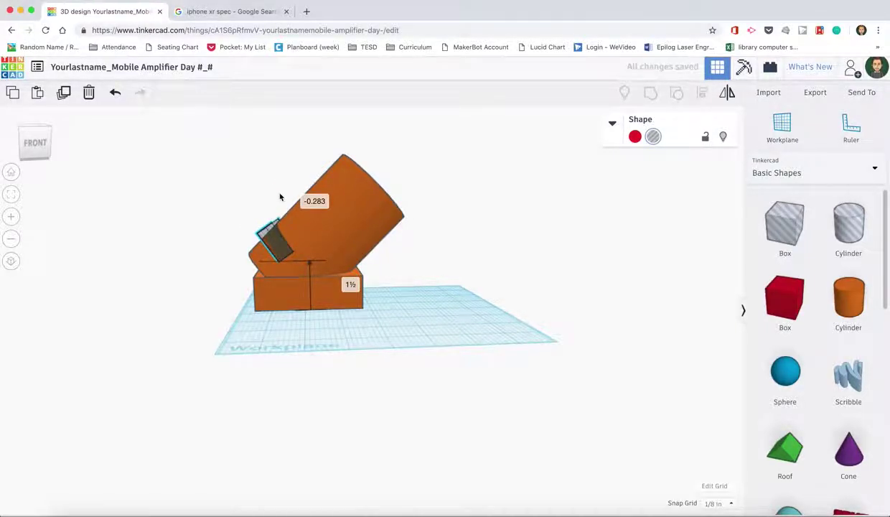
right_click_drag(244, 282, 206, 294)
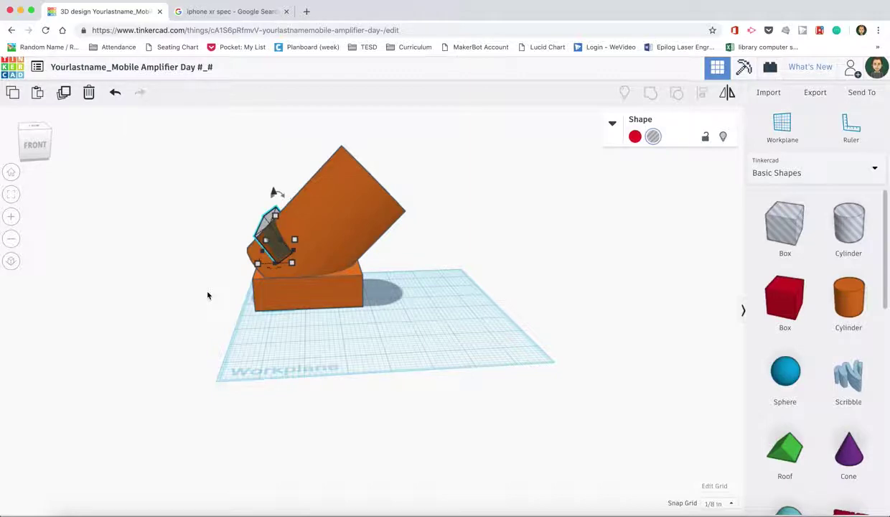
left_click(309, 215, "shift")
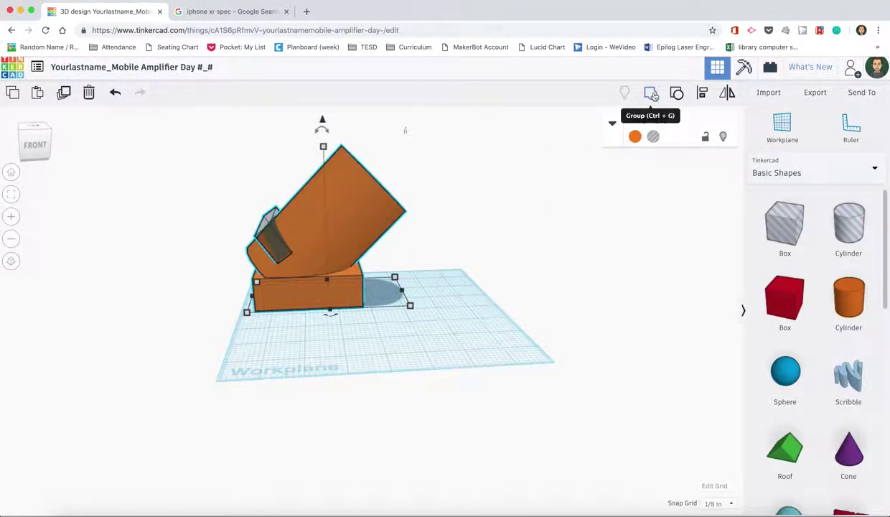
Group the slot hole and amplifier into one hollow shape.
left_click(652, 96)
left_click(380, 301)
right_click_drag(381, 302, 501, 337)
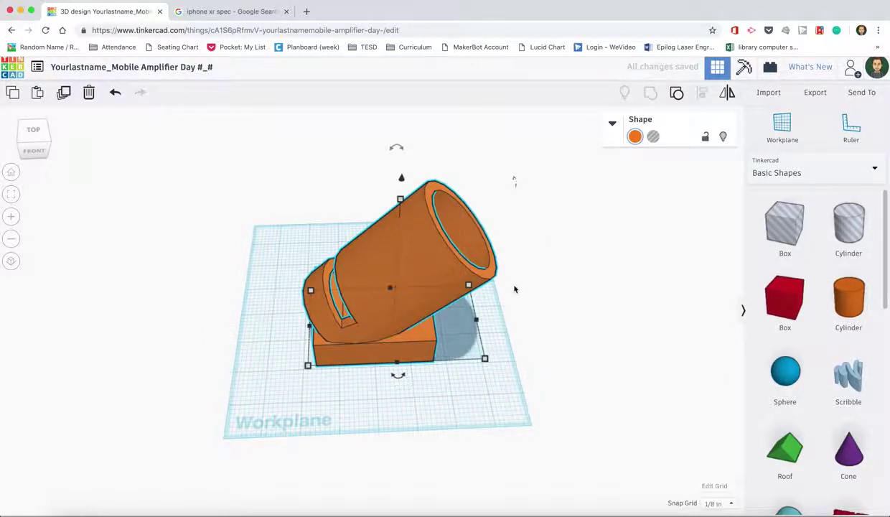
scroll(827, 392, "down", 5)
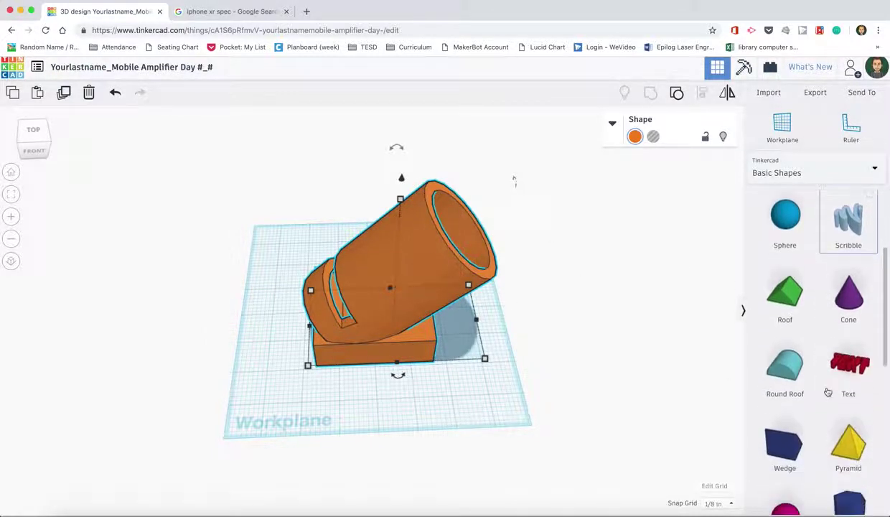
scroll(827, 392, "down", 2)
scroll(819, 302, "up", 7)
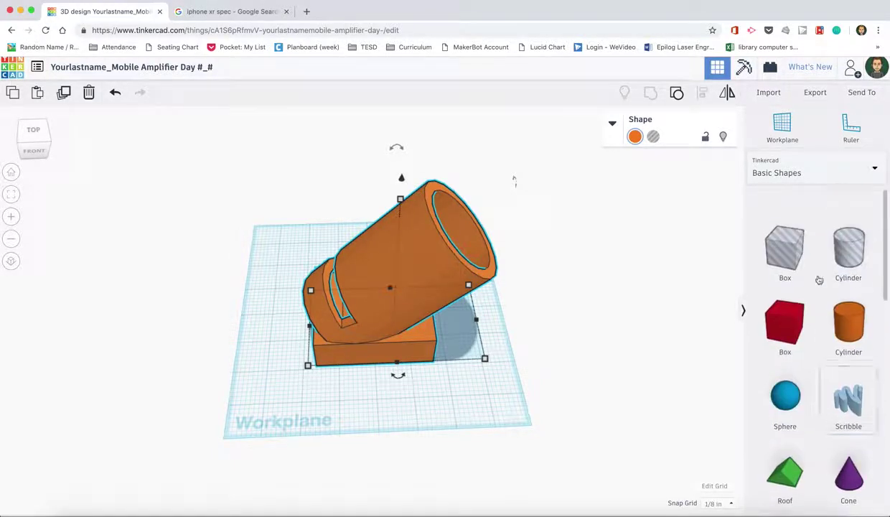
Switch the shape library to the Characters category.
left_click(816, 173)
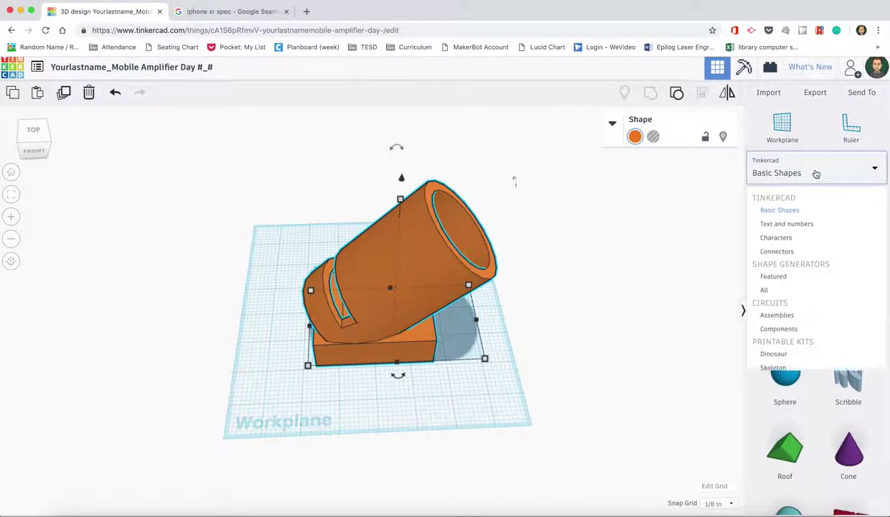
left_click(795, 238)
scroll(814, 370, "down", 5)
scroll(814, 372, "up", 5)
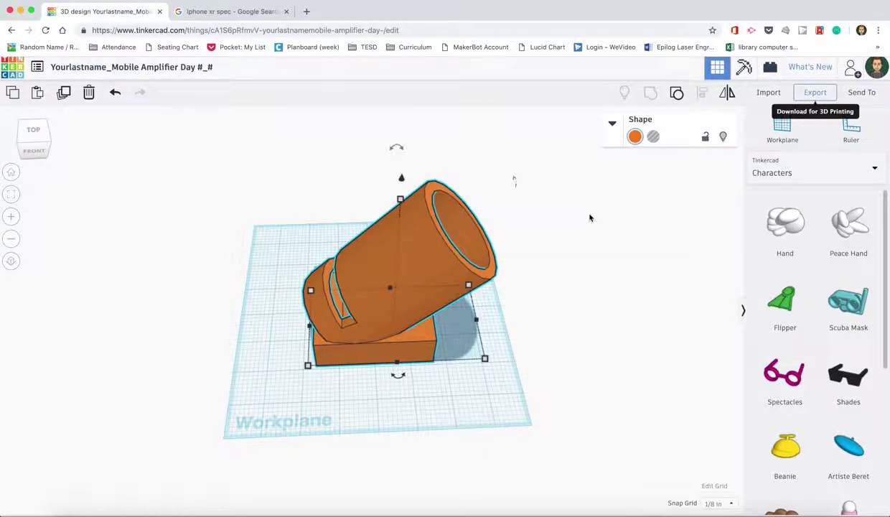
left_click(570, 206)
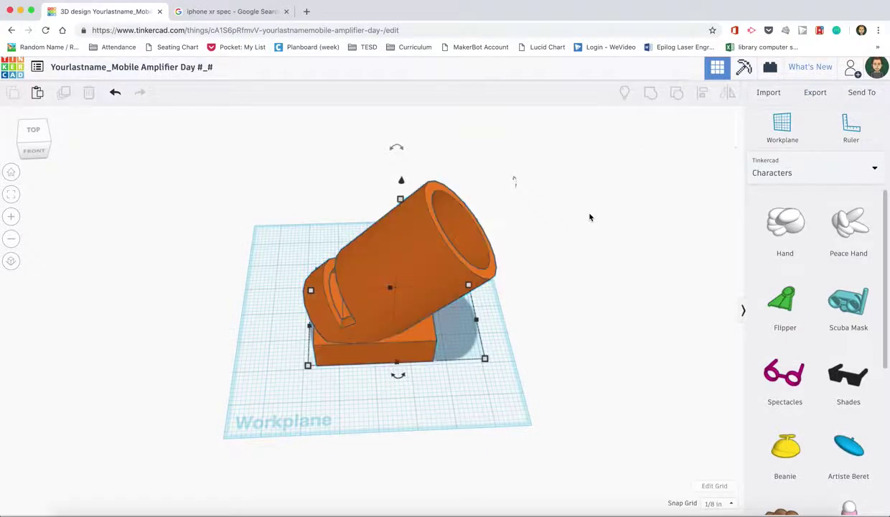
left_click(817, 94)
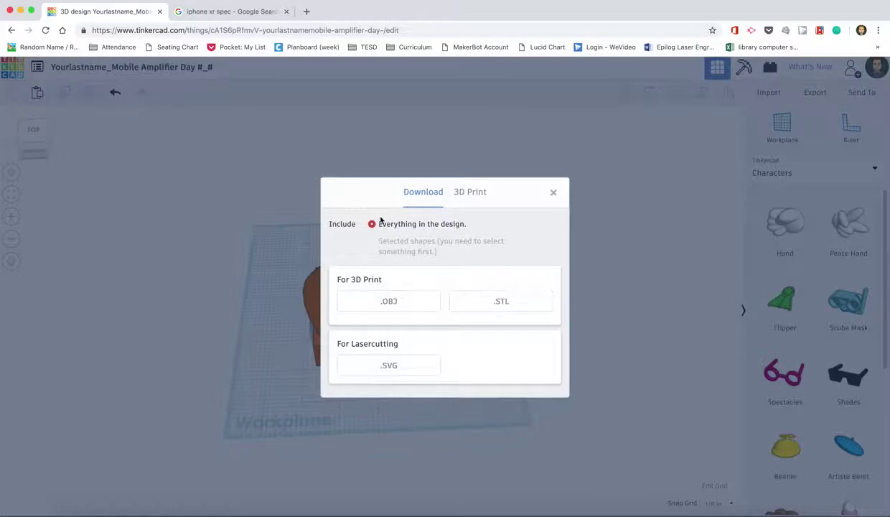
left_click(505, 303)
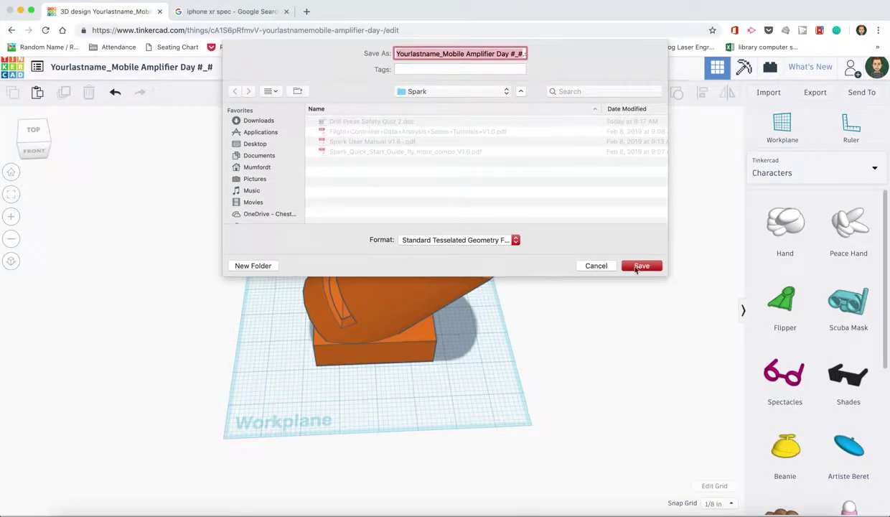
left_click(600, 267)
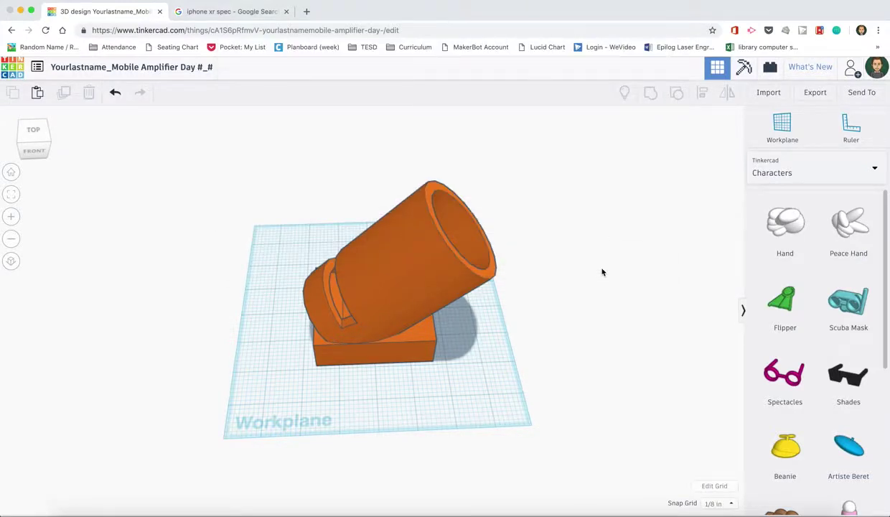